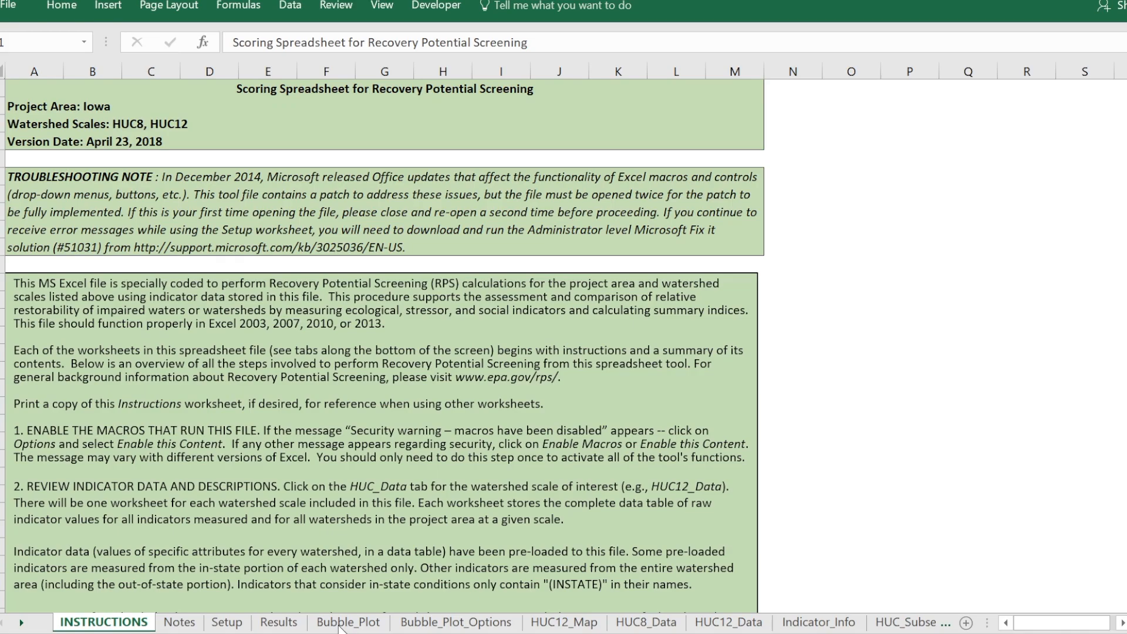
Open the bubble plot sheet and inspect the index scores of individual watershed bubbles
click(339, 623)
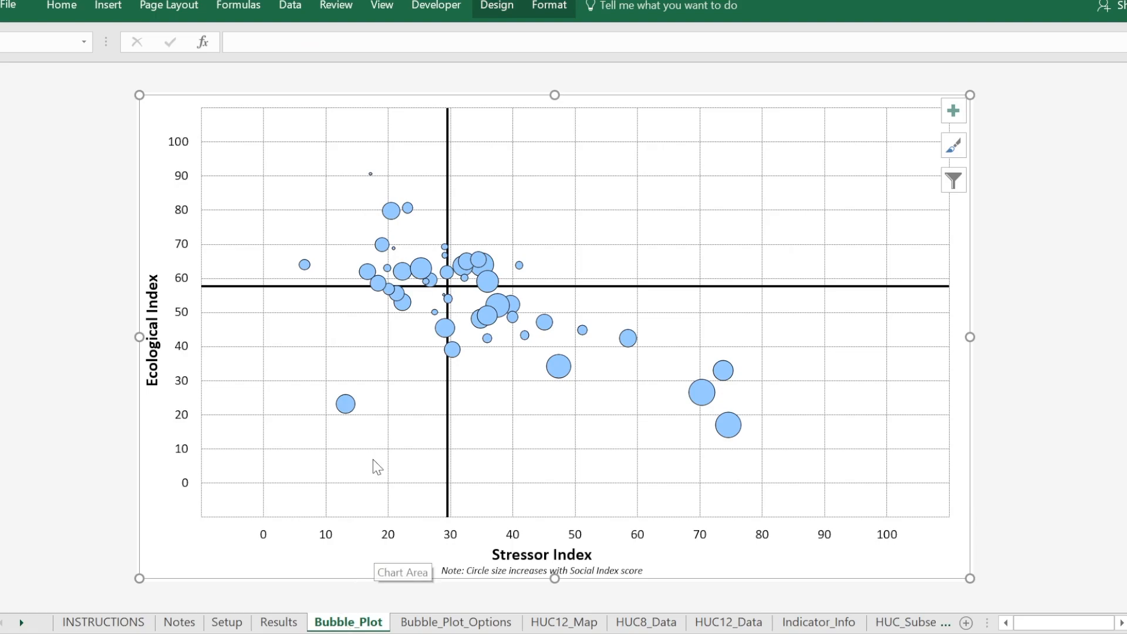
mouse_move(345, 400)
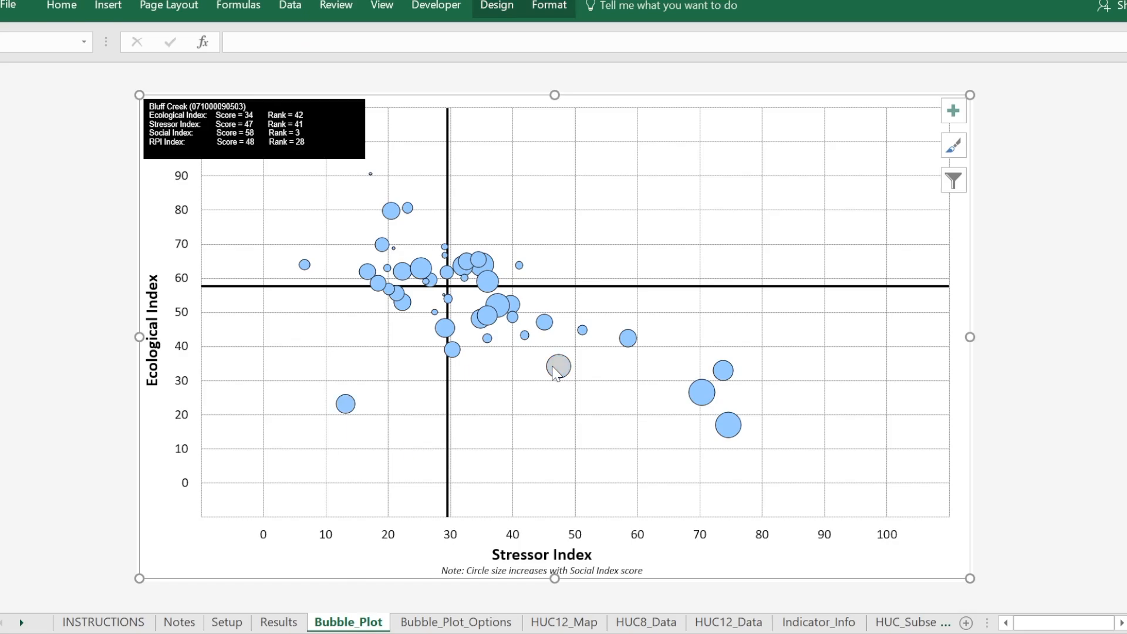
mouse_move(727, 425)
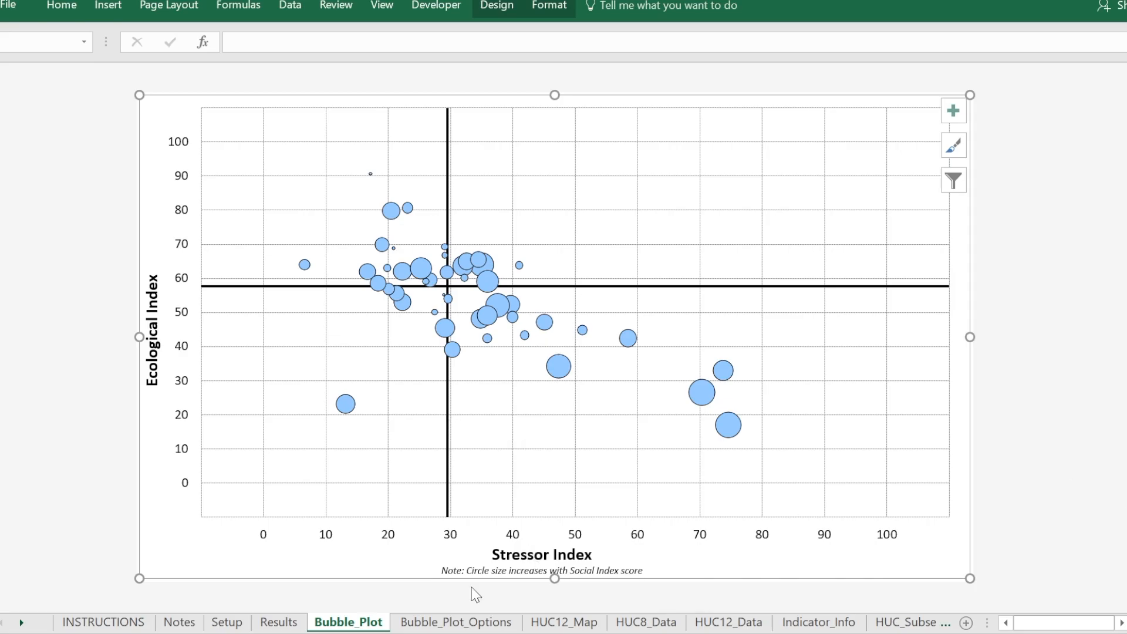
Open the bubble plot options sheet and look over its sections across to the bubble color settings
click(442, 623)
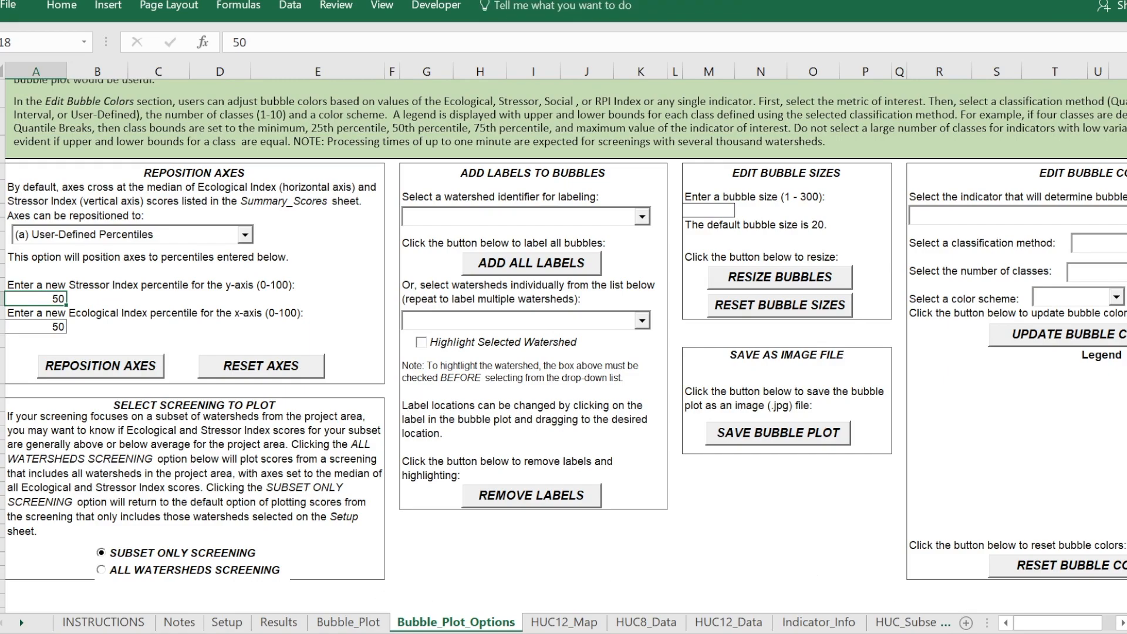
click(1120, 624)
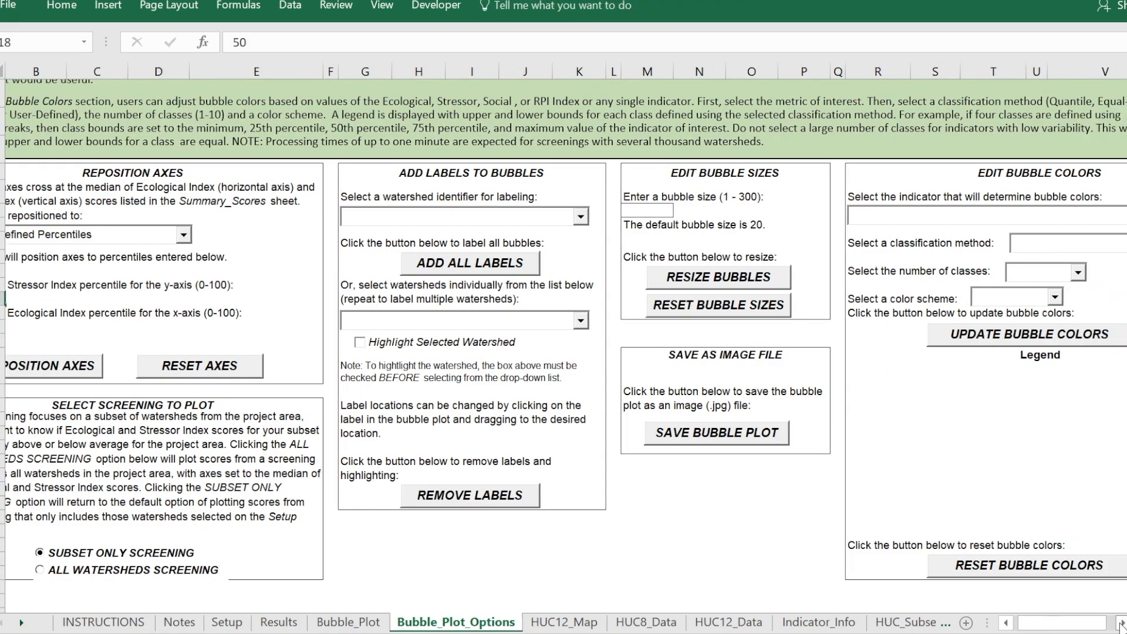
click(1120, 624)
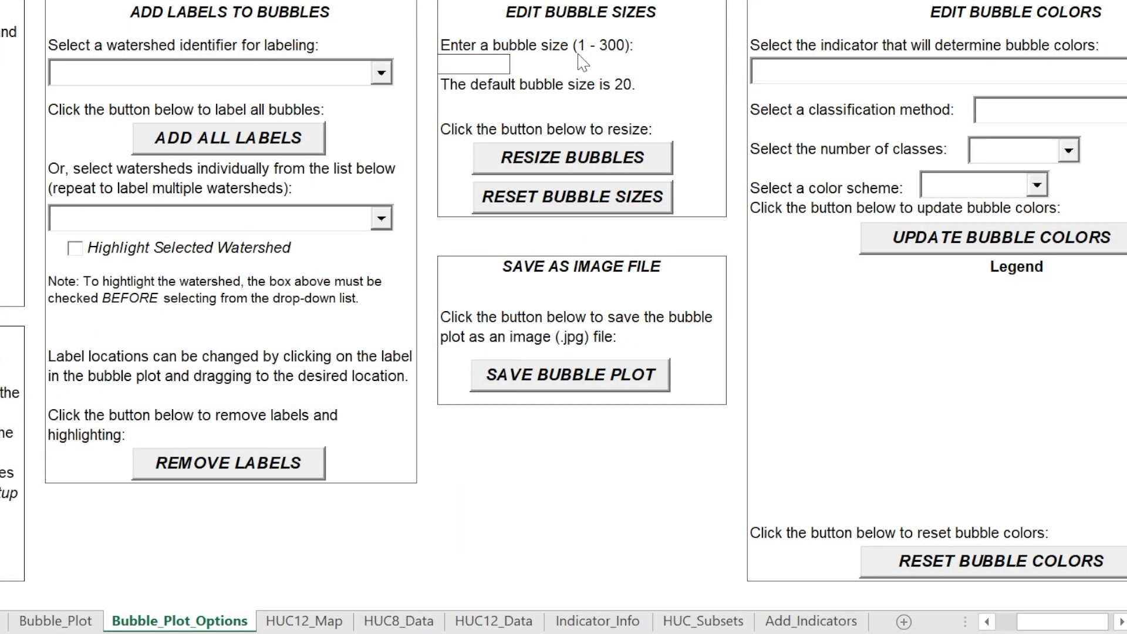
Select the bubble size entry cell and check the plot for crowded, overlapping bubbles
click(595, 29)
click(56, 620)
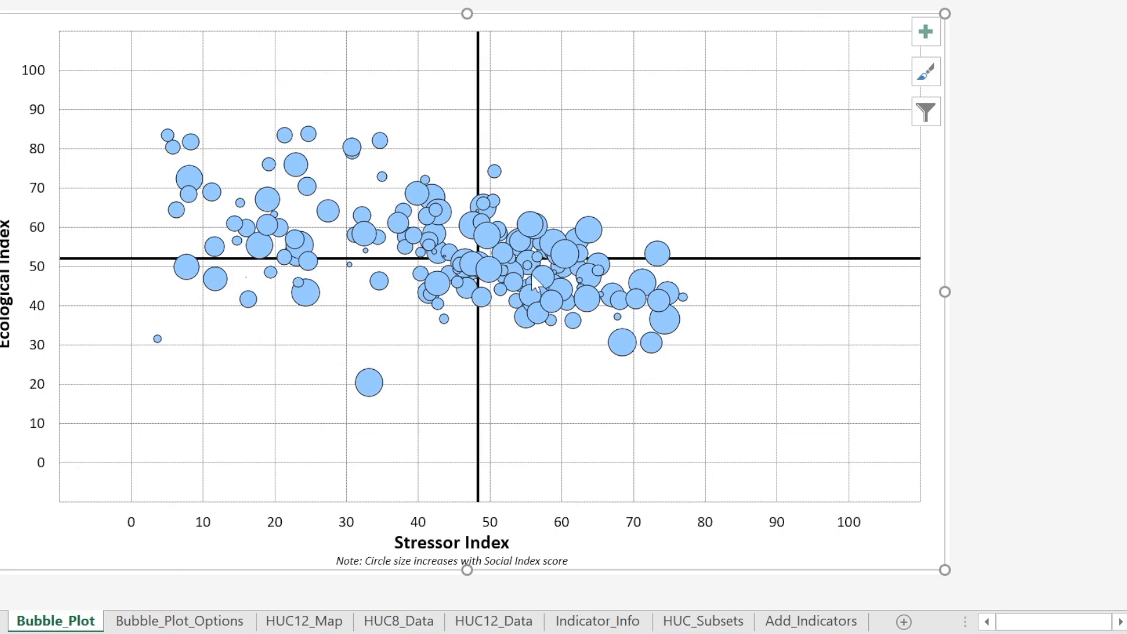
mouse_move(539, 227)
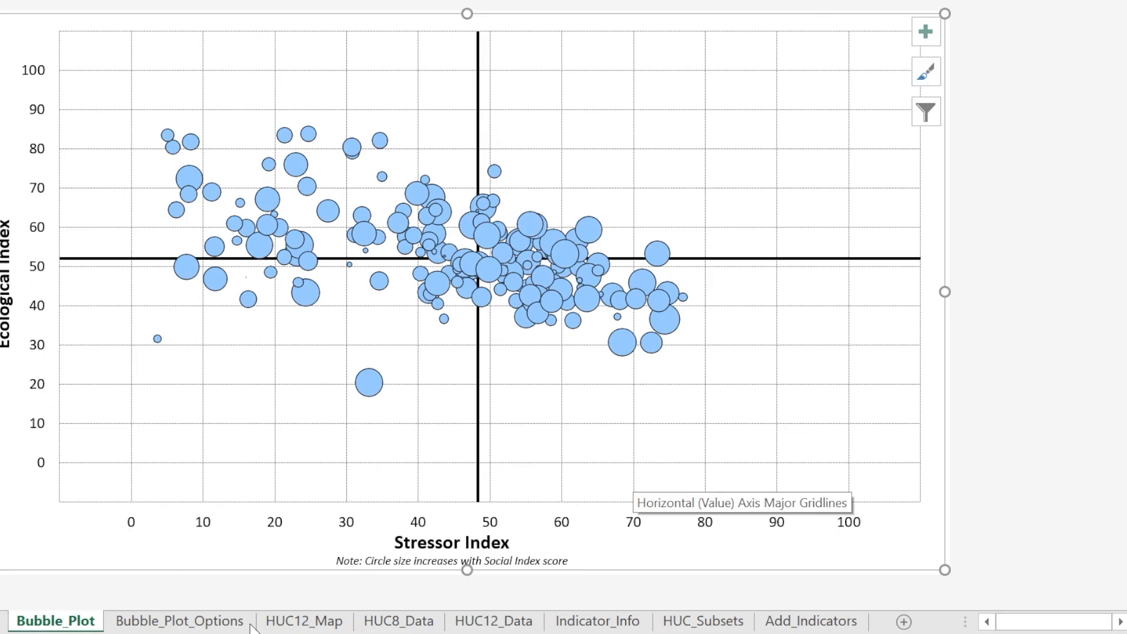
Set the bubble size to 15 in the plot options and resize the bubbles
click(200, 627)
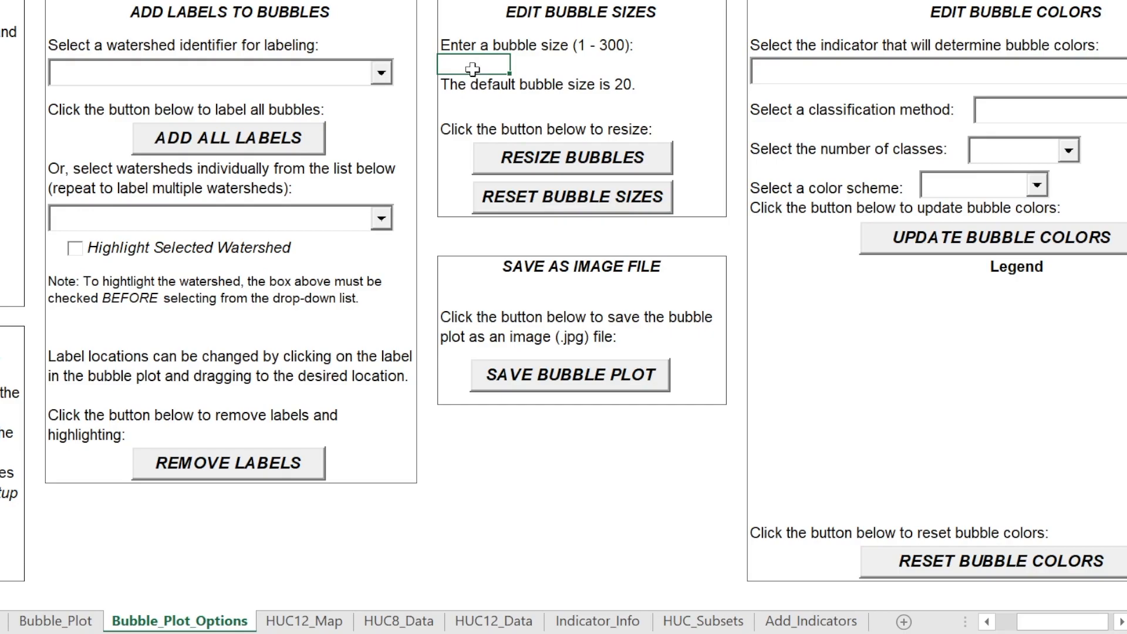
text(15)
click(554, 168)
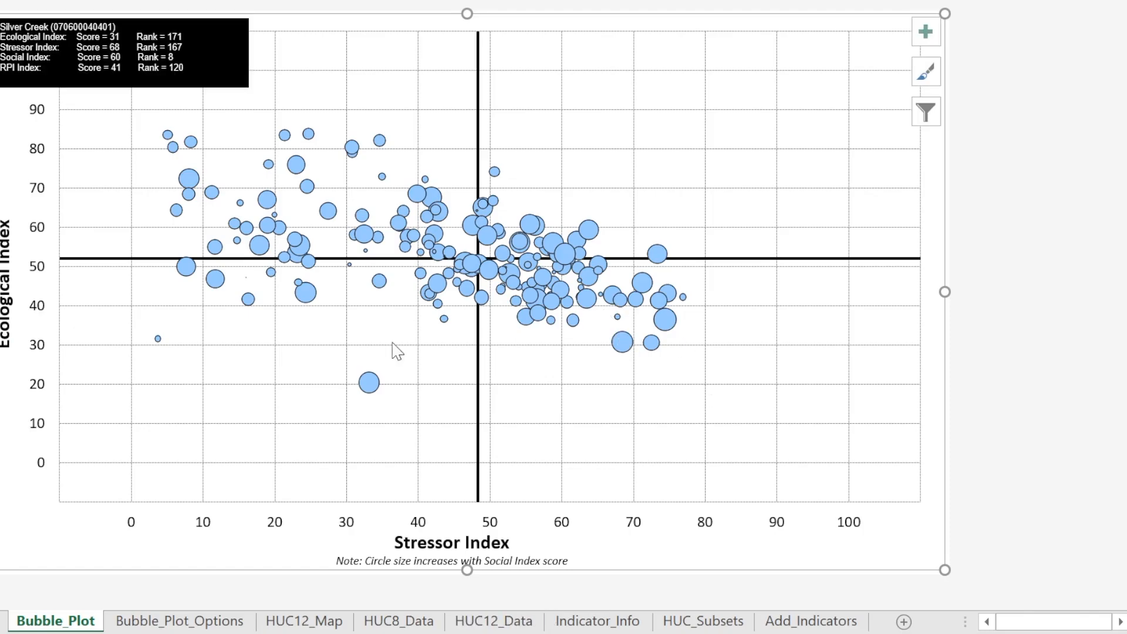
Inspect the resized bubbles in the plot and reset the bubble sizes to the default
mouse_move(368, 389)
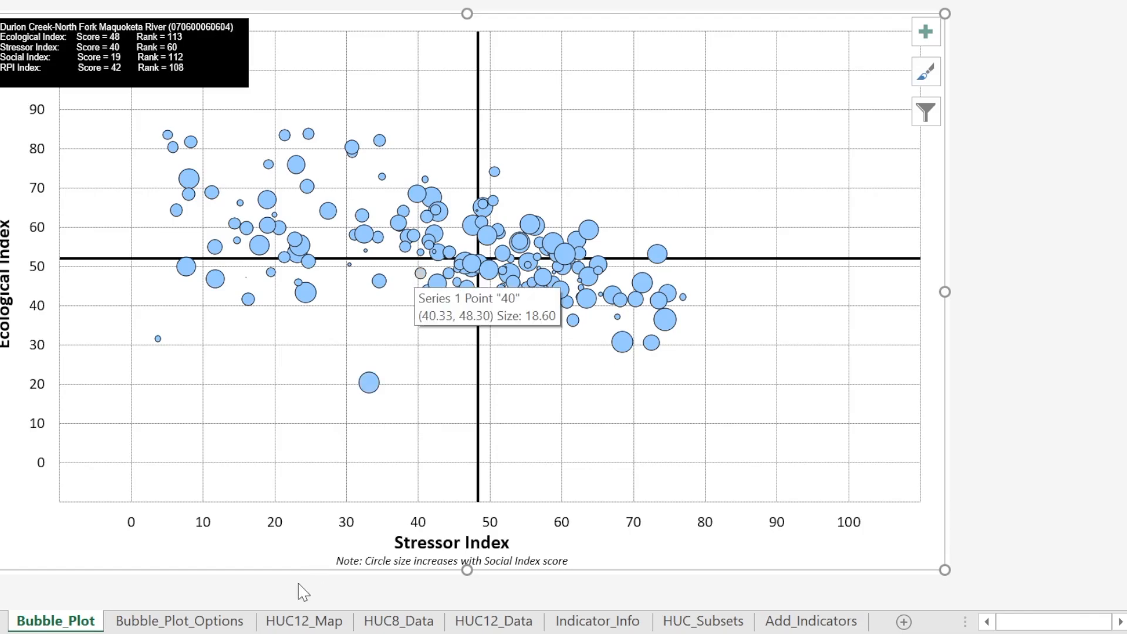
click(196, 623)
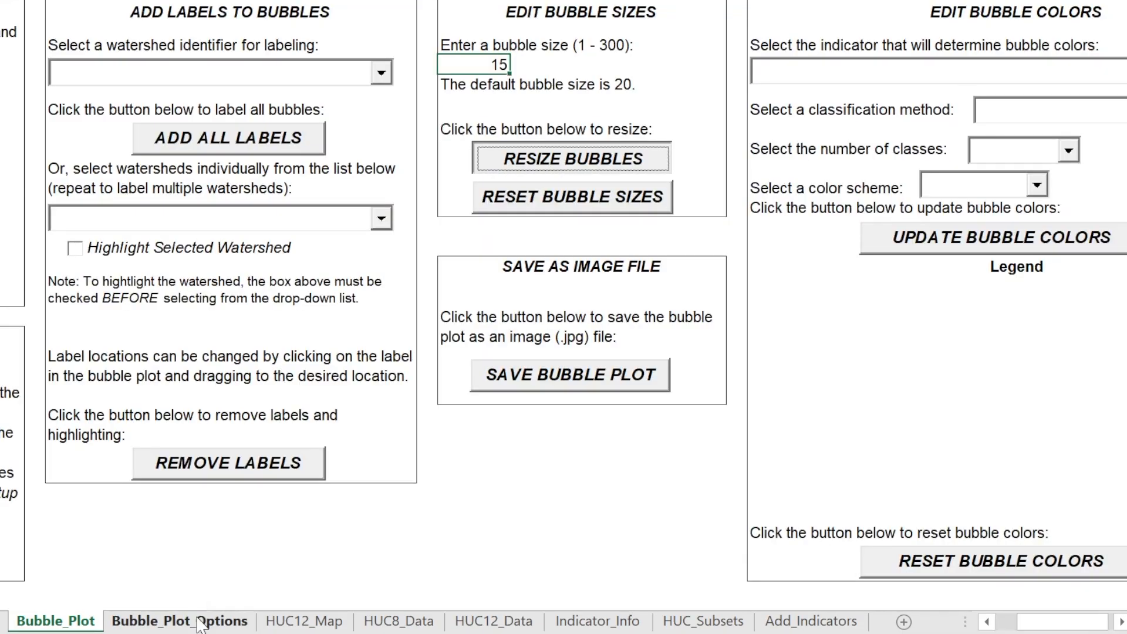
click(578, 205)
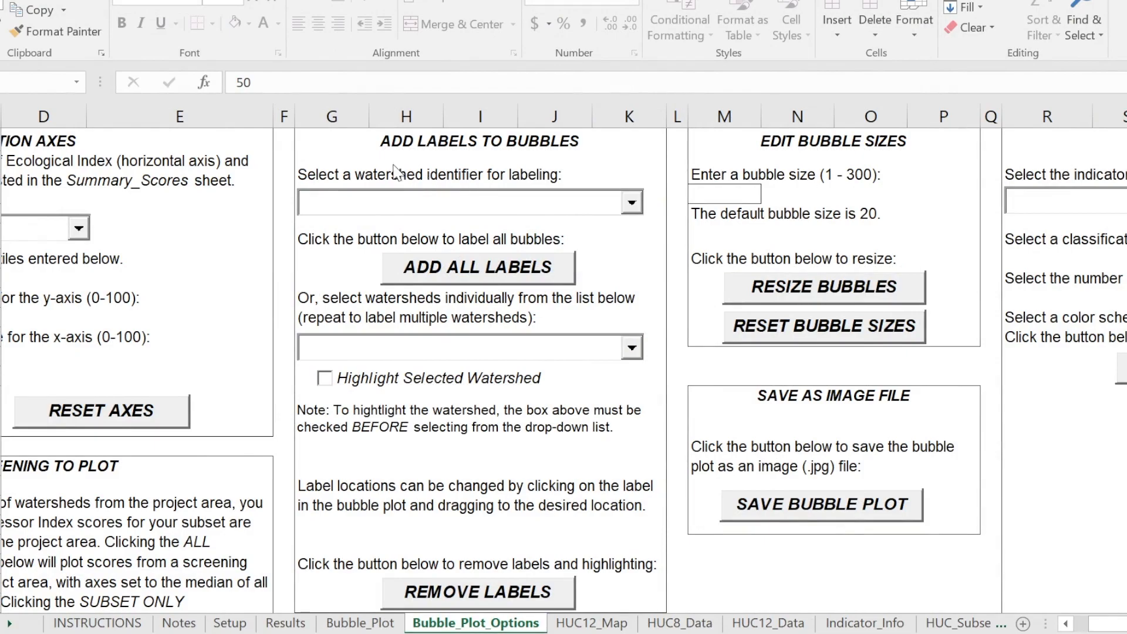
Set Watershed Name as the labeling identifier and label the Cedar Creek watershed bubble
click(631, 203)
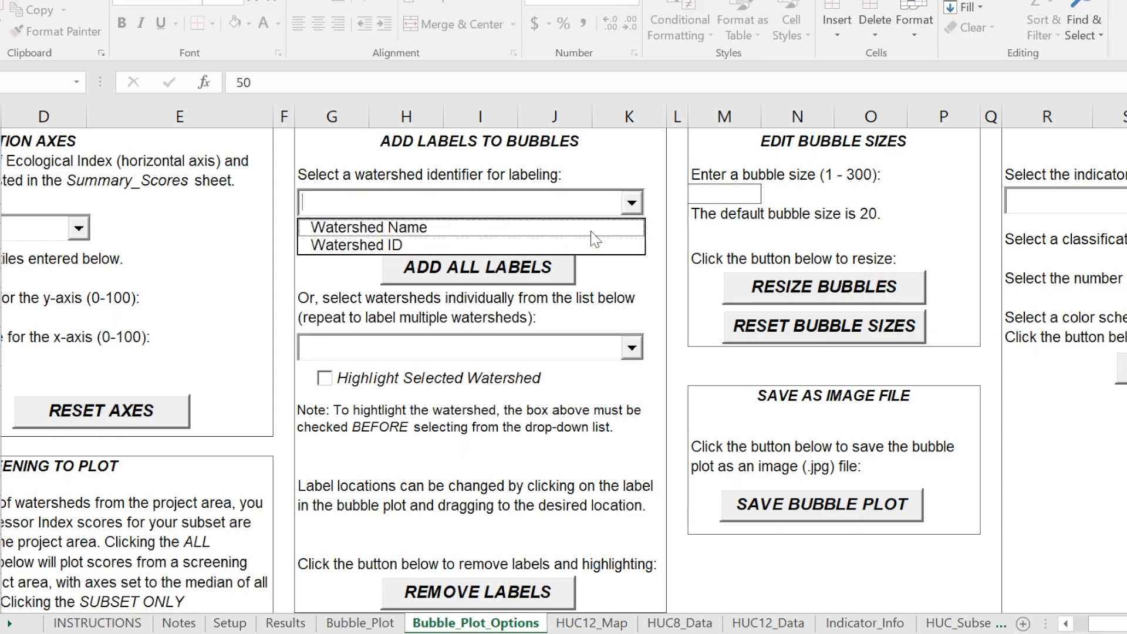
click(438, 229)
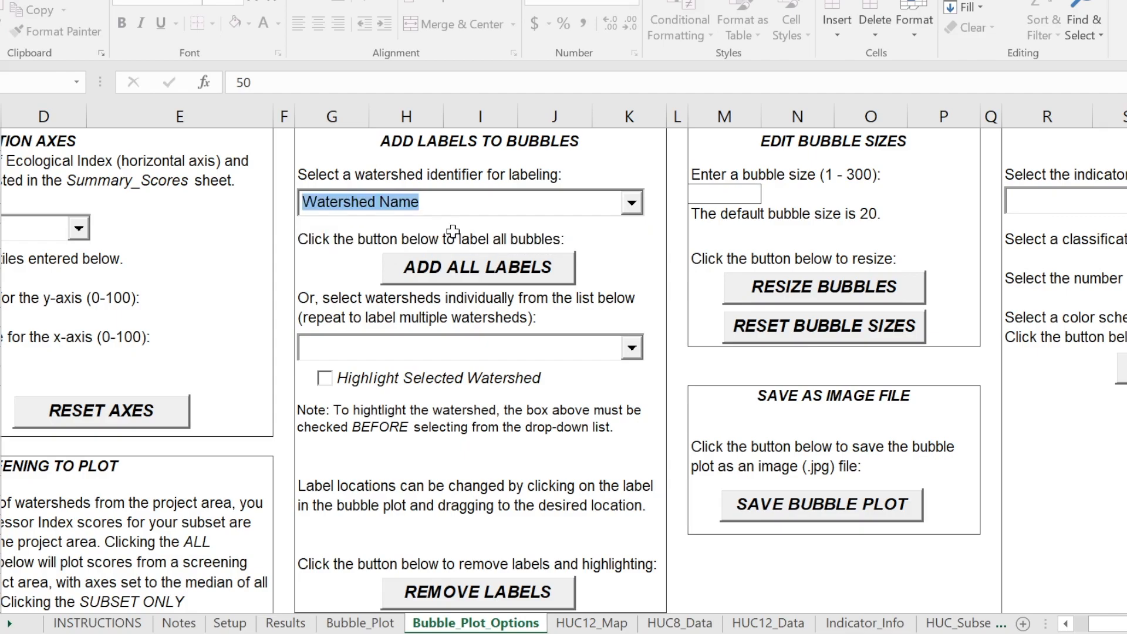
click(631, 348)
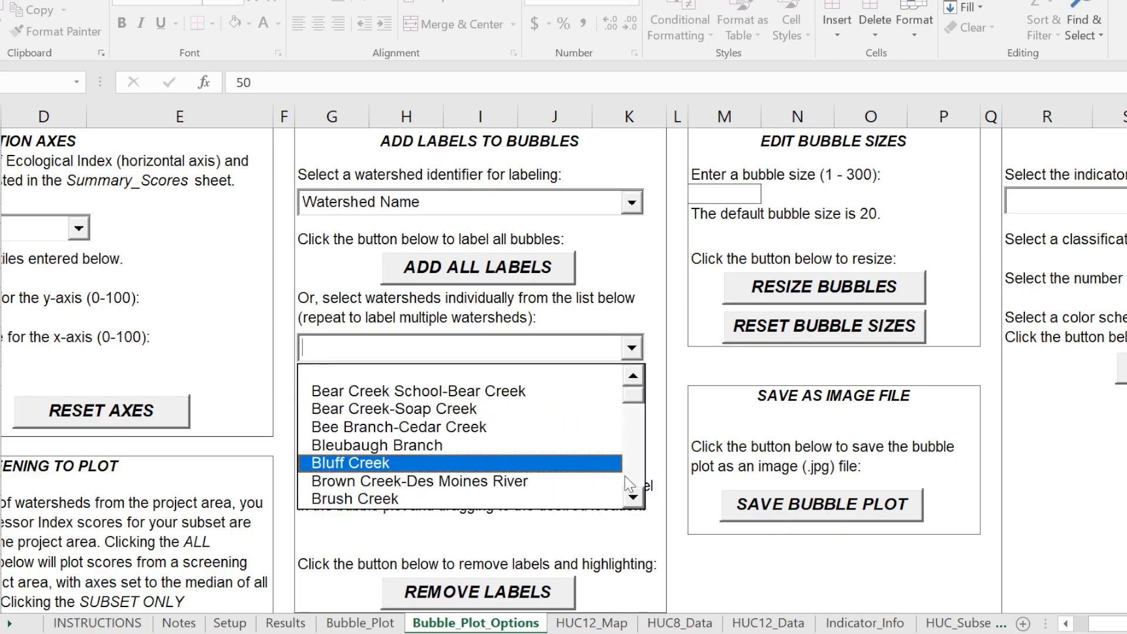
click(633, 498)
click(633, 498)
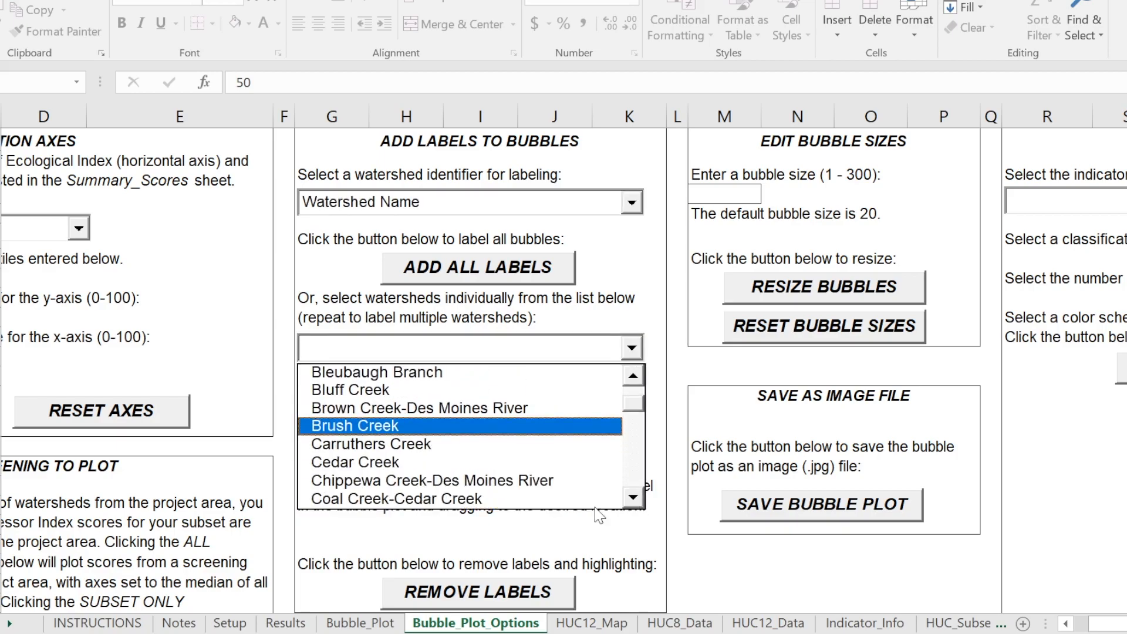
click(558, 462)
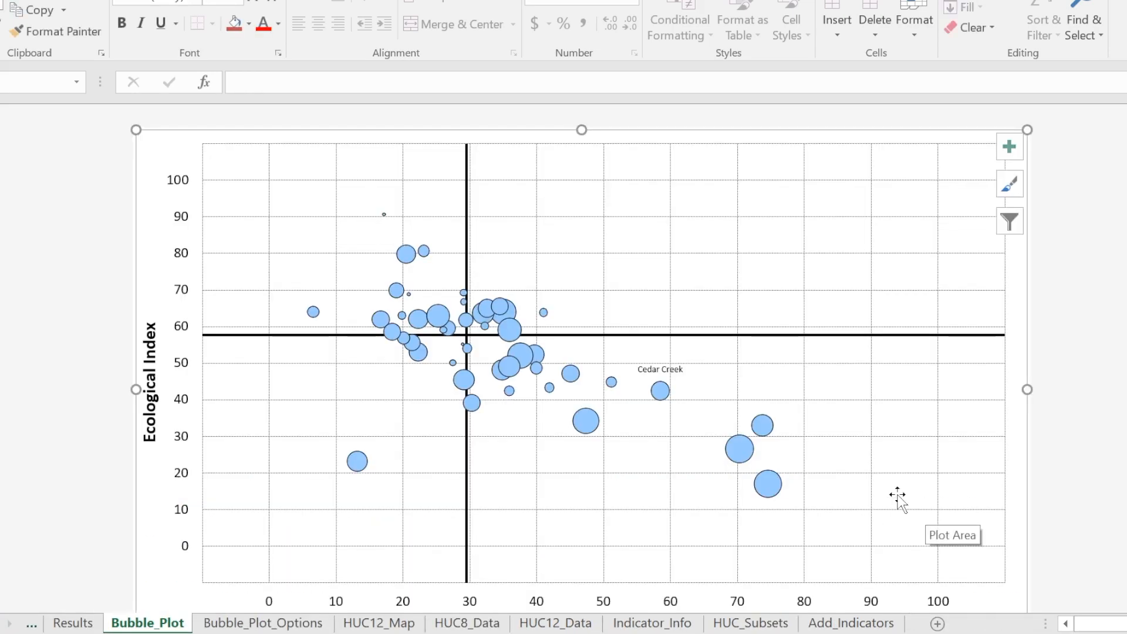
Format the Cedar Creek label in the plot with font size 16 and bold
click(674, 369)
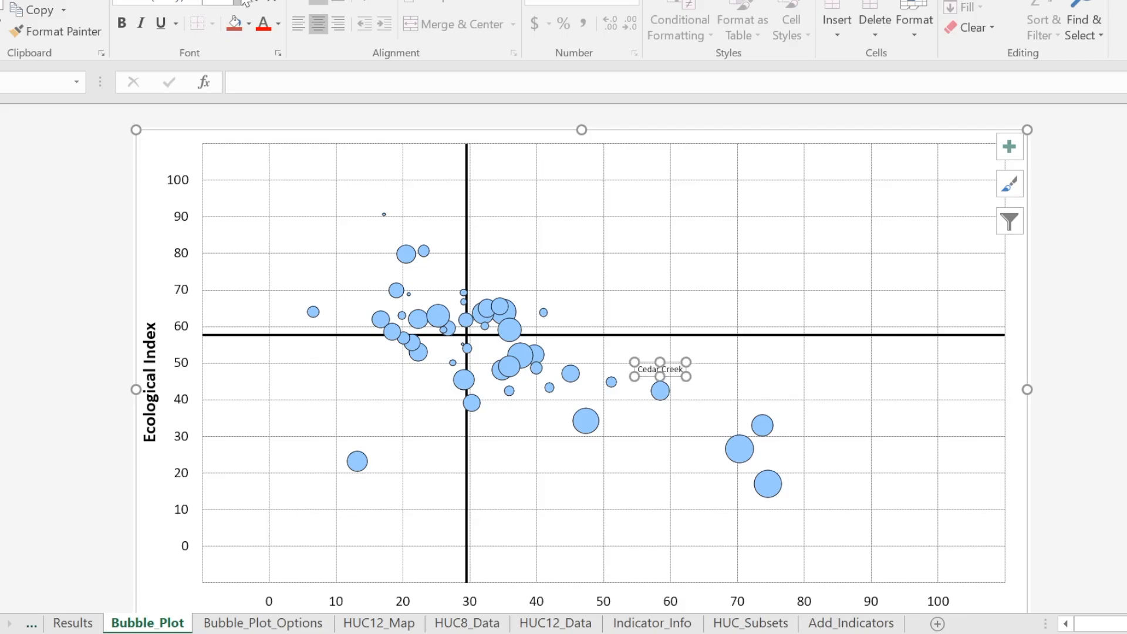
click(240, 2)
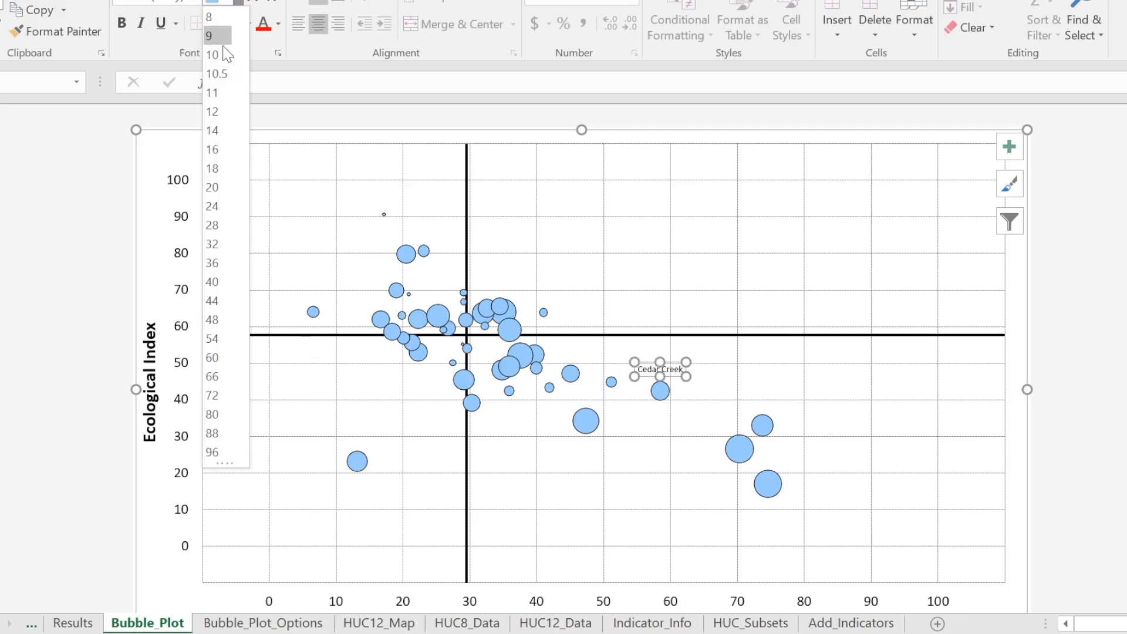
click(212, 149)
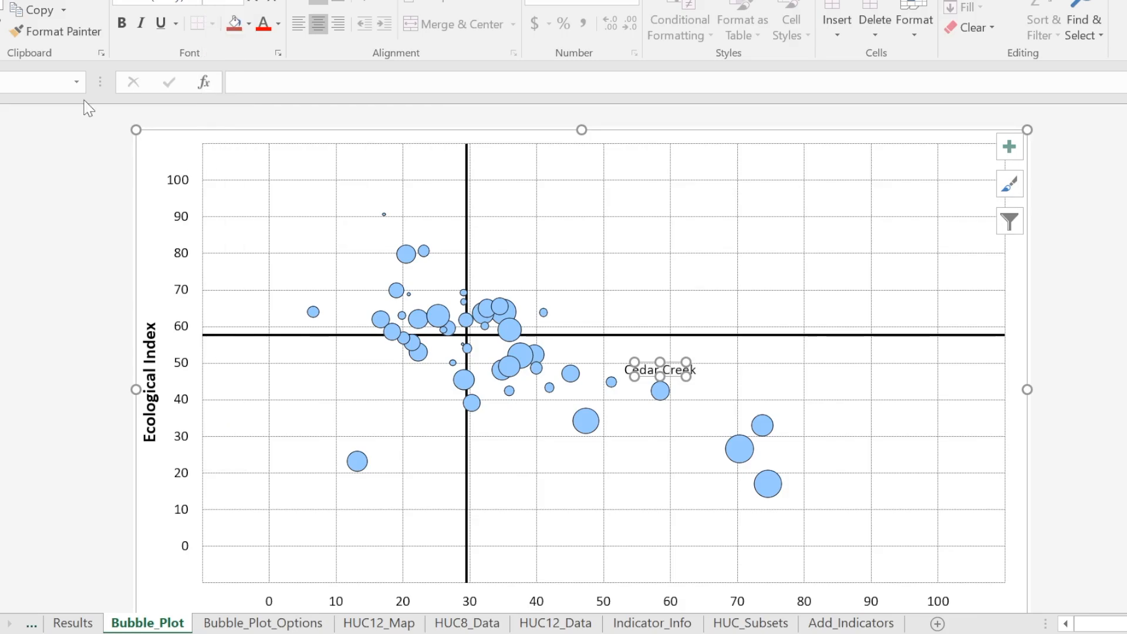
click(122, 22)
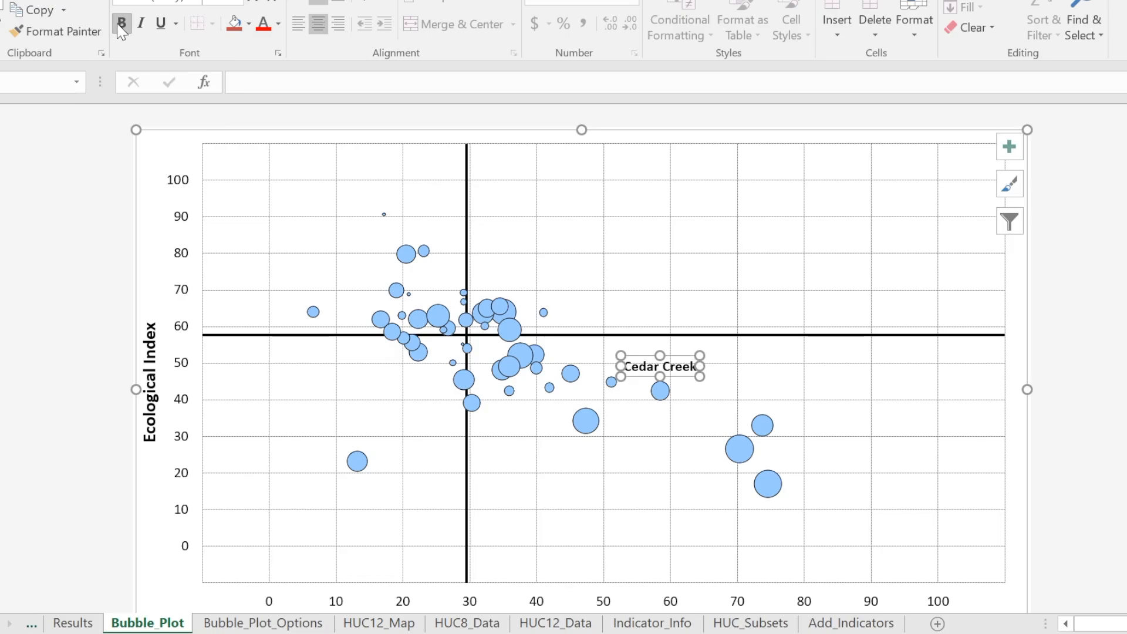
click(887, 405)
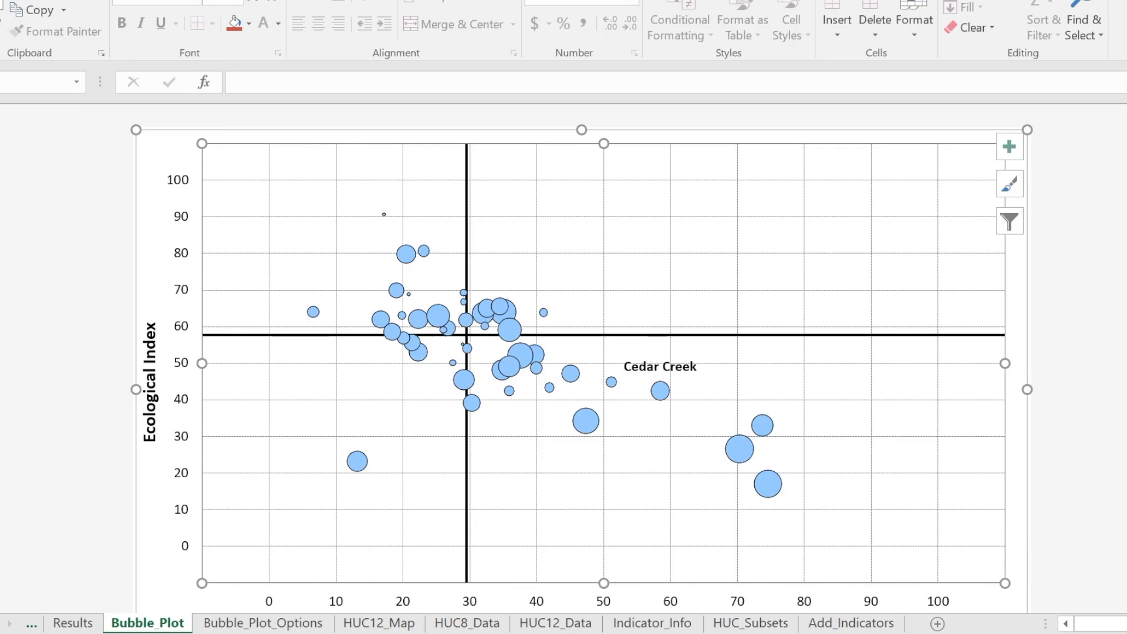
Enable Highlight Selected Watershed in the plot options and remove all labels and highlighting
click(319, 624)
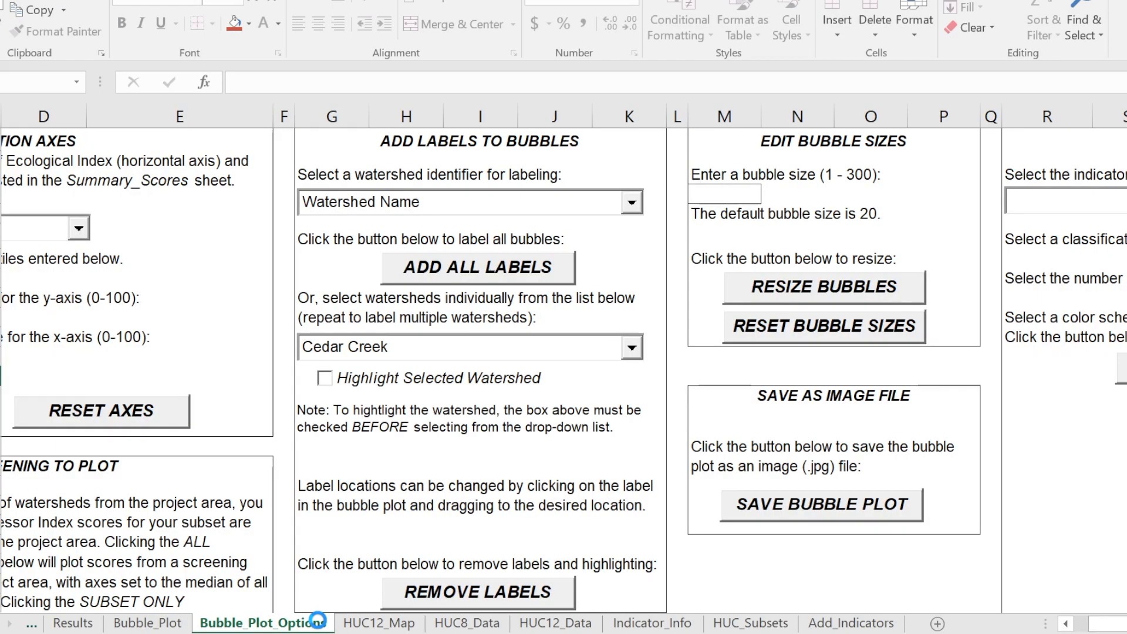
click(327, 379)
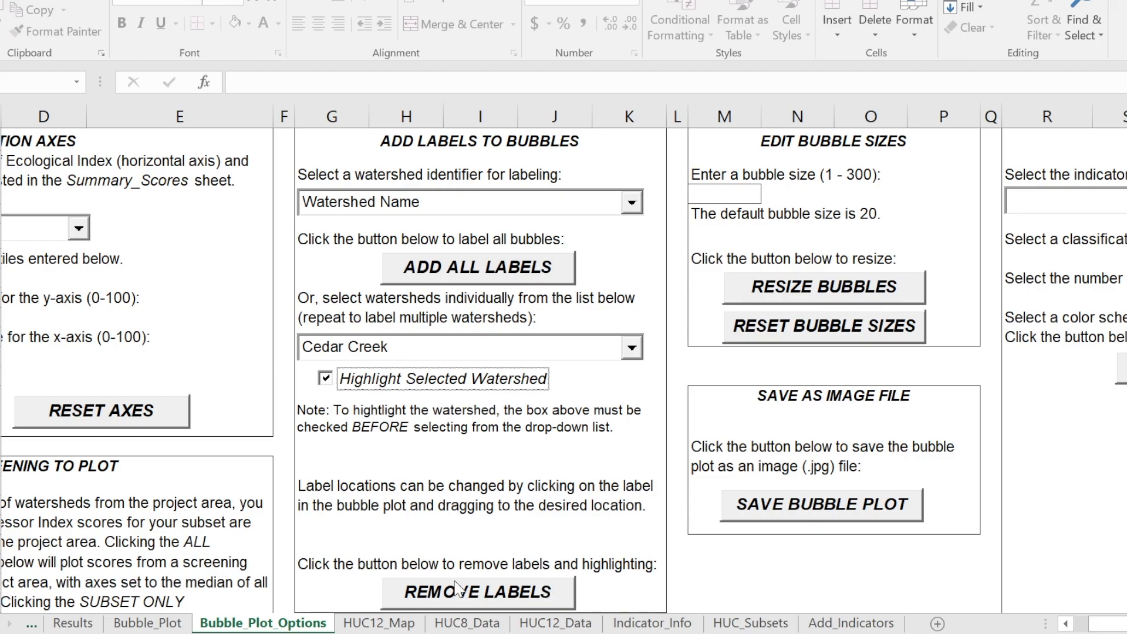
click(486, 594)
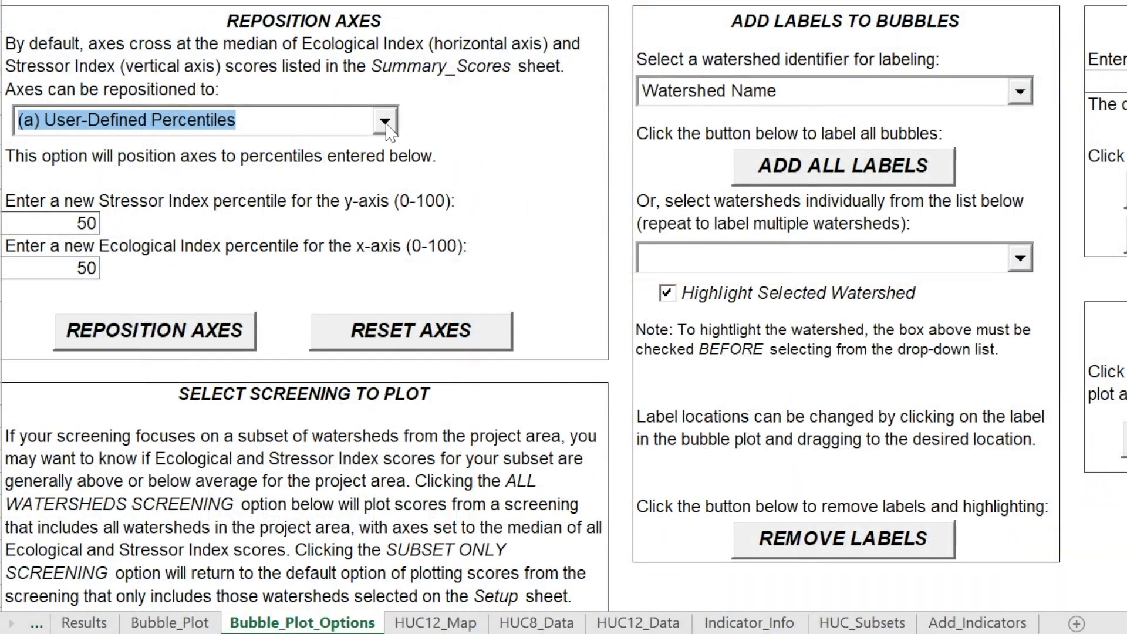
Reposition the axes using User-Defined Percentiles, with Stressor Index percentile 25 and Ecological Index percentile 75
click(385, 122)
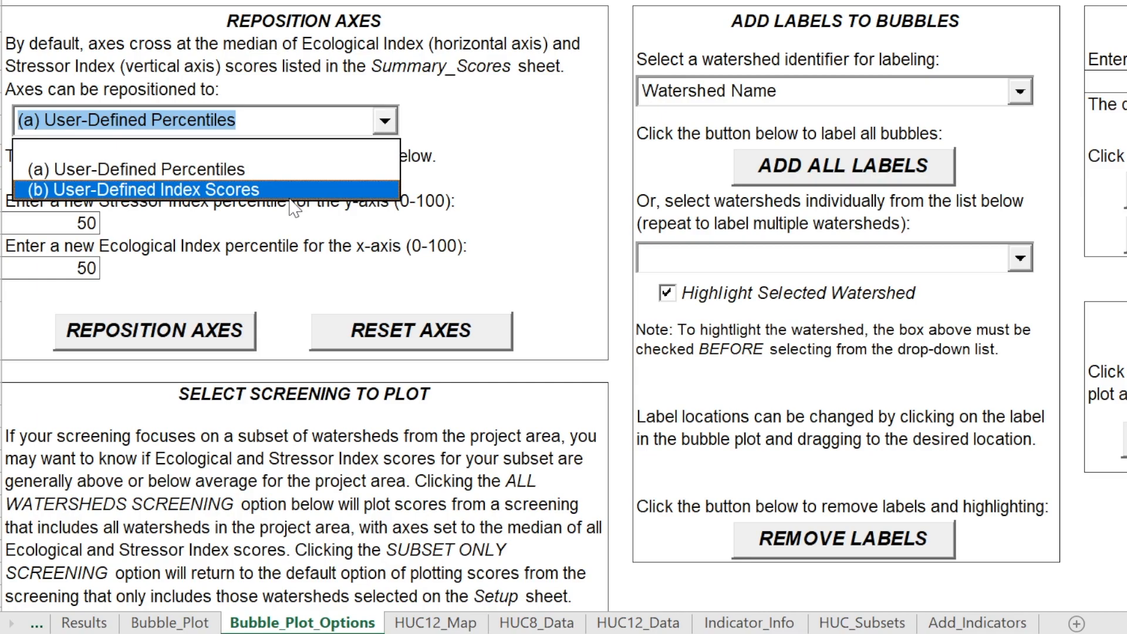
click(232, 124)
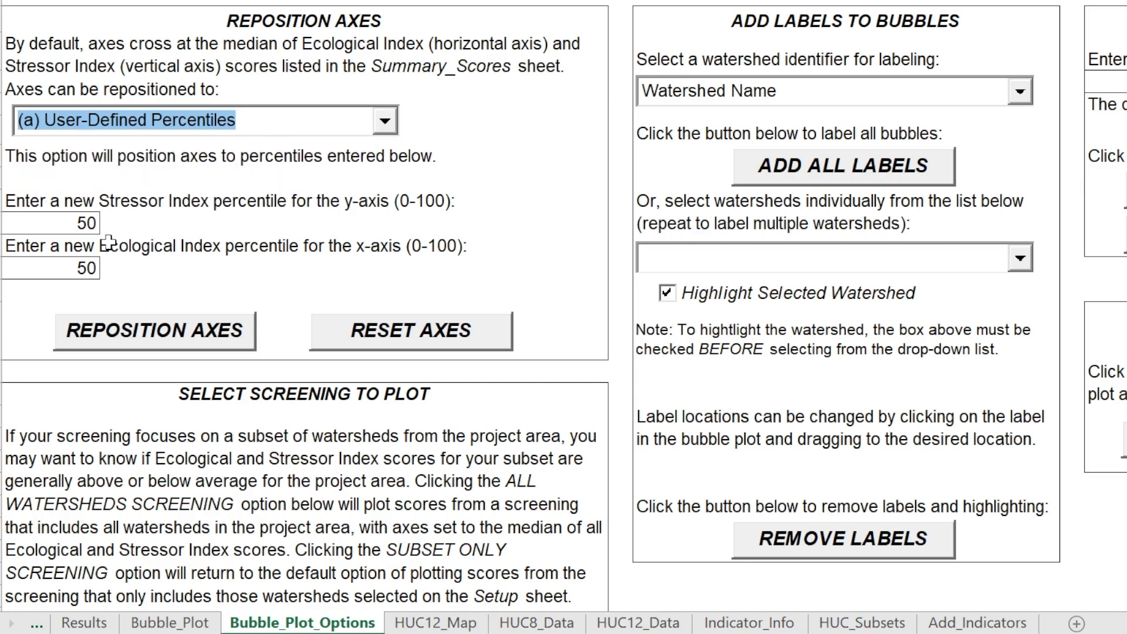
click(91, 224)
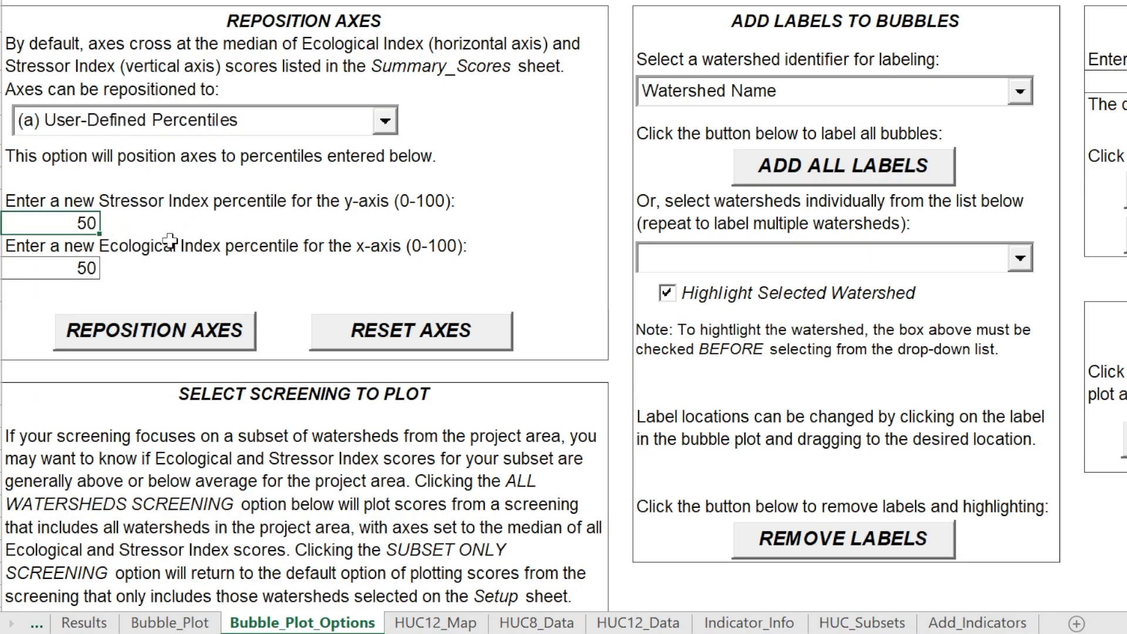
text(25)
click(86, 270)
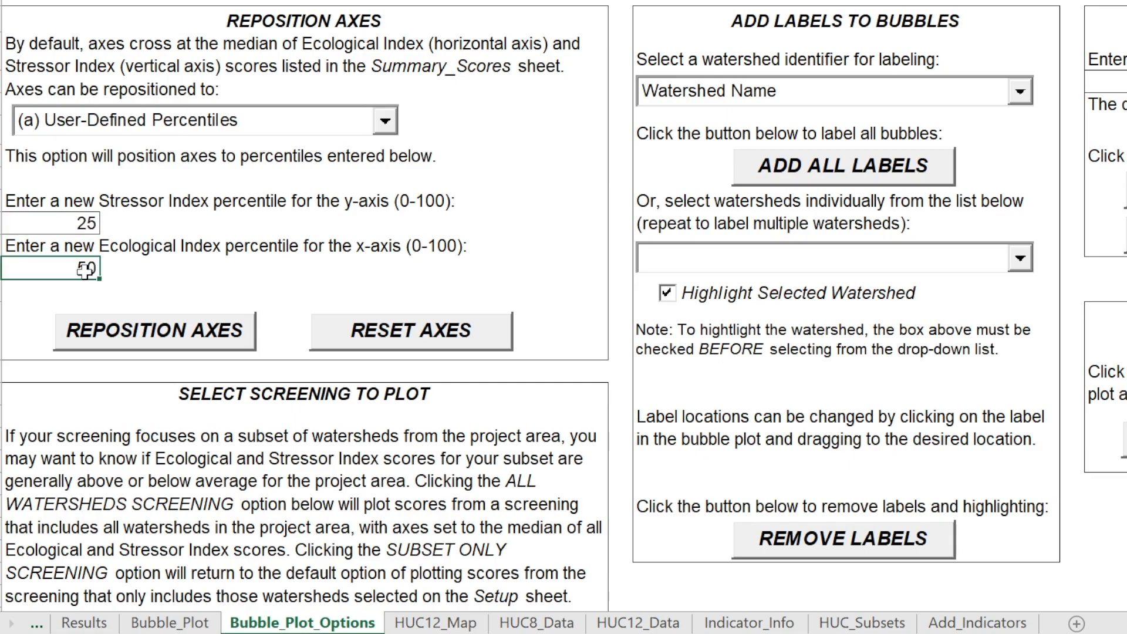
text(75)
click(185, 339)
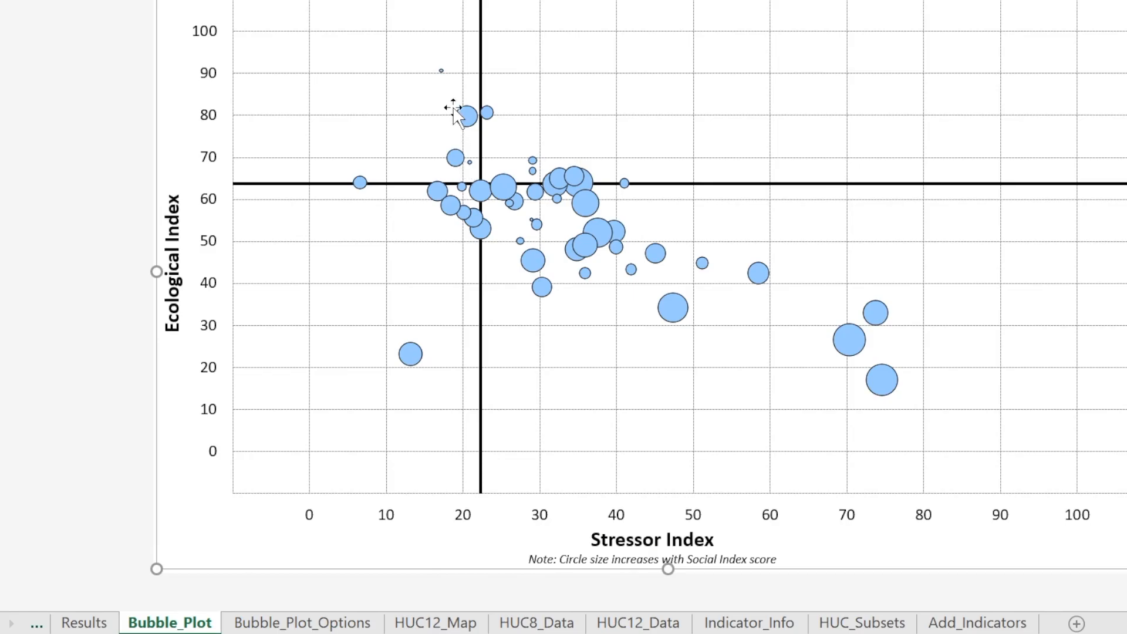
Inspect the scores of bubbles in the plot's high-ecological, low-stressor quadrant and return to the plot options
mouse_move(468, 126)
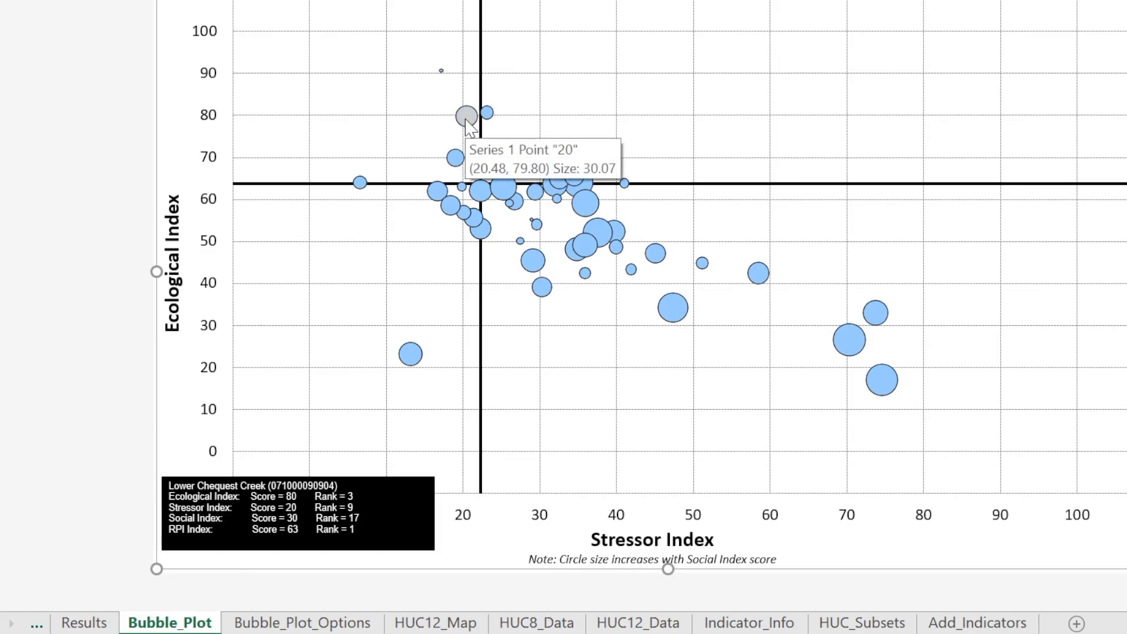
mouse_move(454, 157)
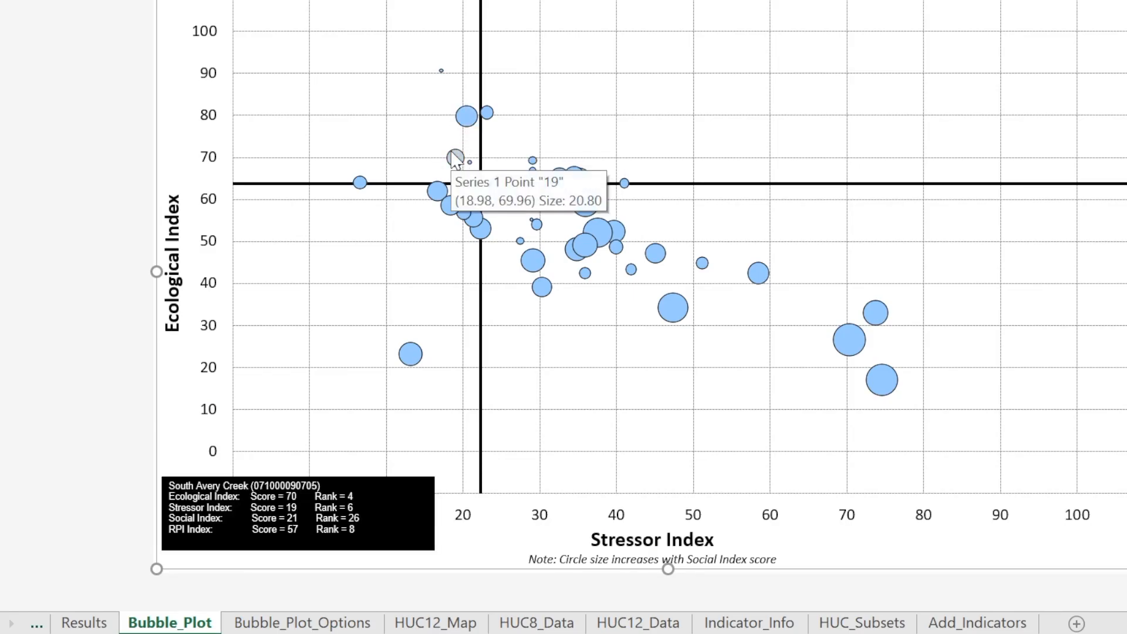
click(321, 627)
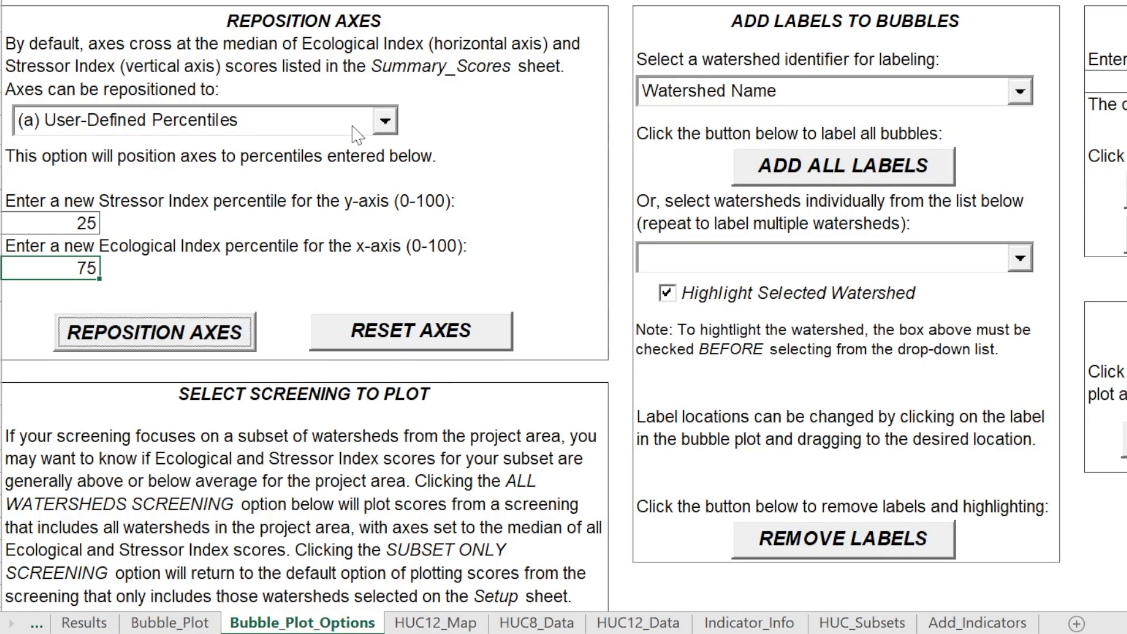
Review the available axis-repositioning options and reset the plot axes to their default position
click(385, 121)
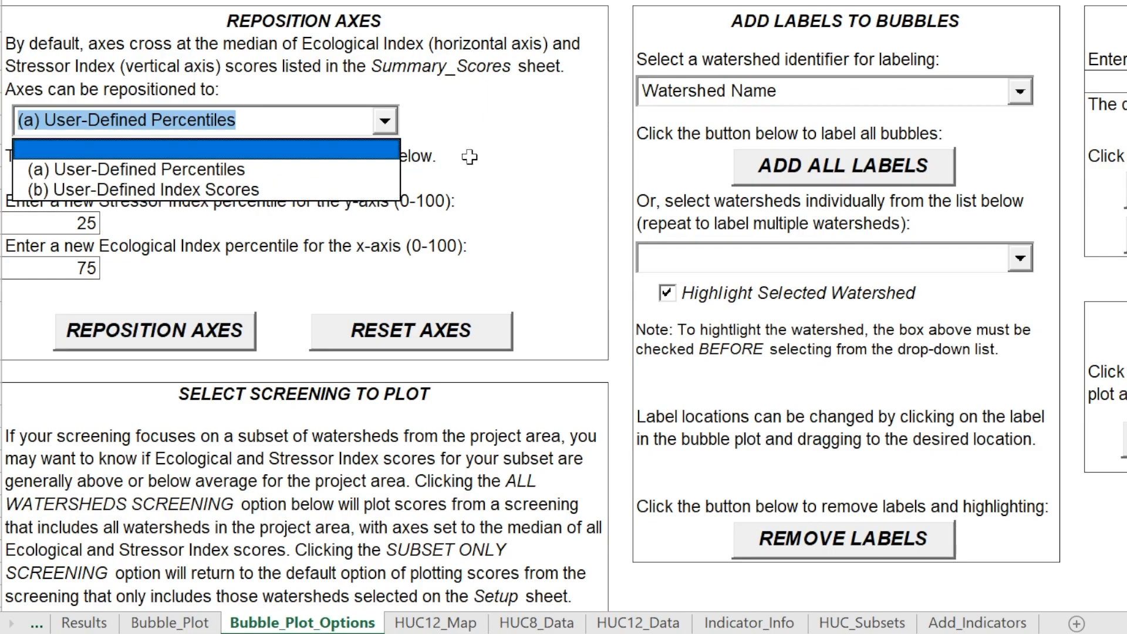
click(526, 172)
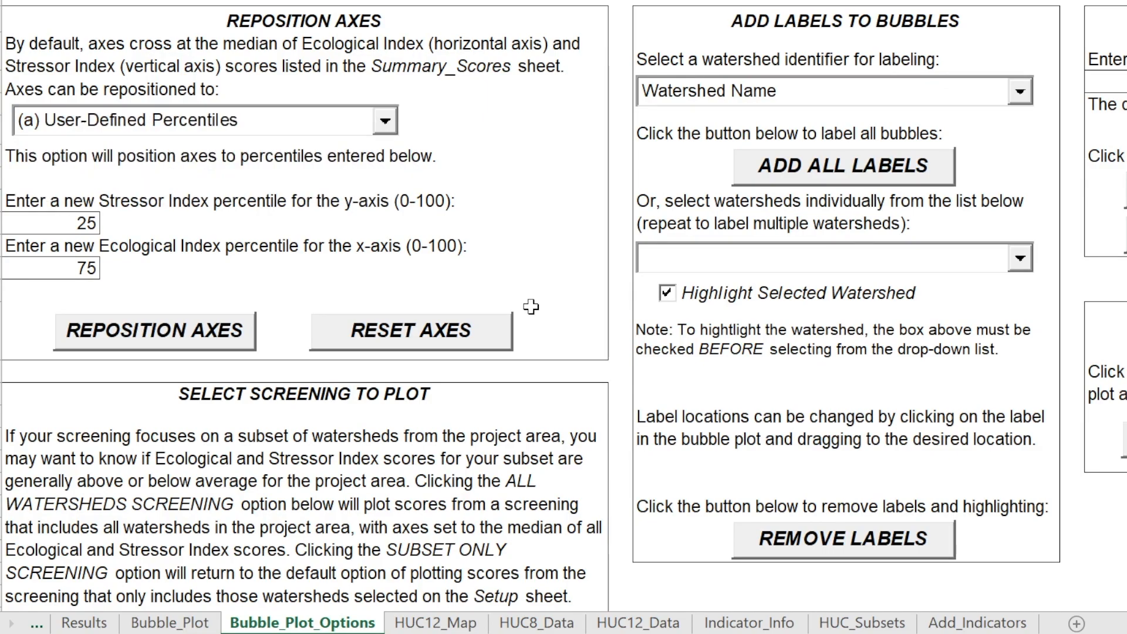
click(410, 338)
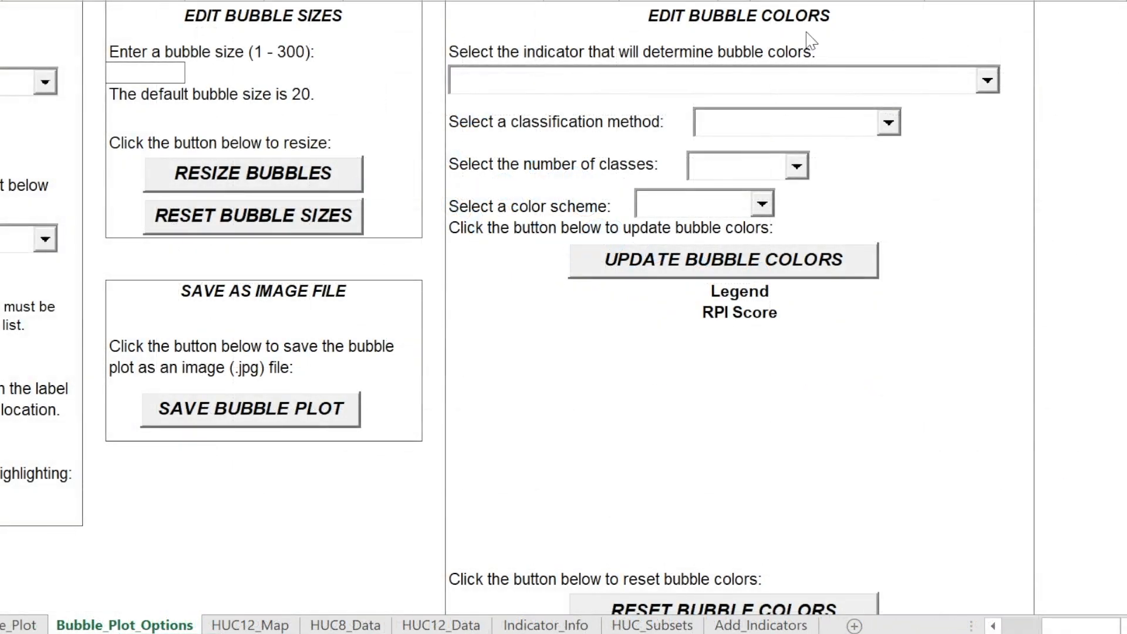
Browse the bubble color settings, covering the indicator list, classification methods, number of classes and color schemes
click(987, 85)
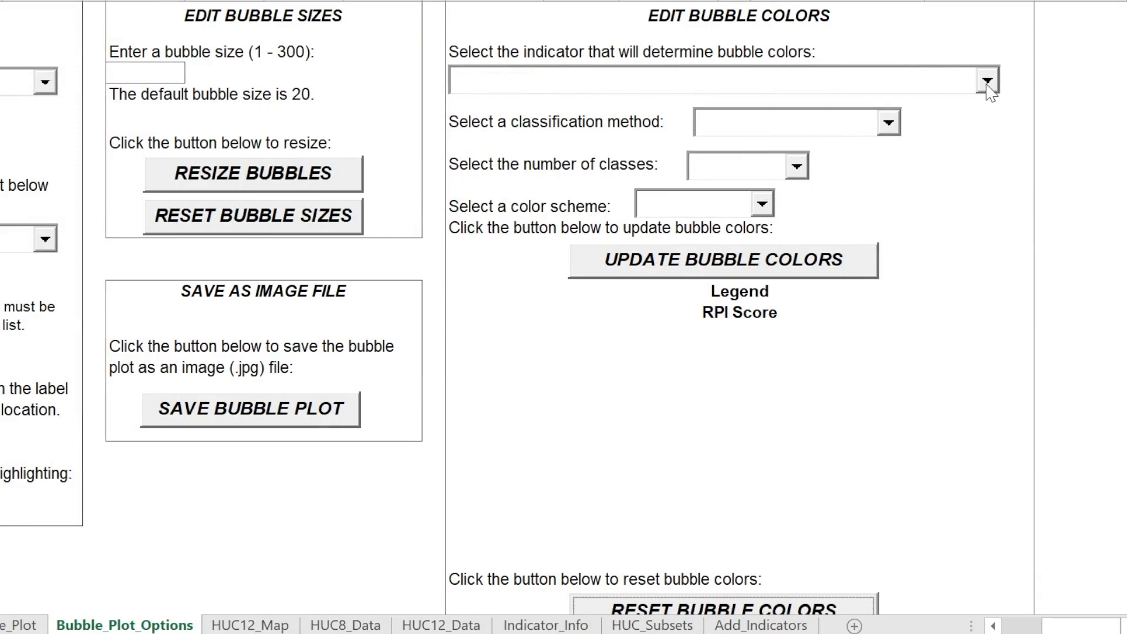
click(987, 82)
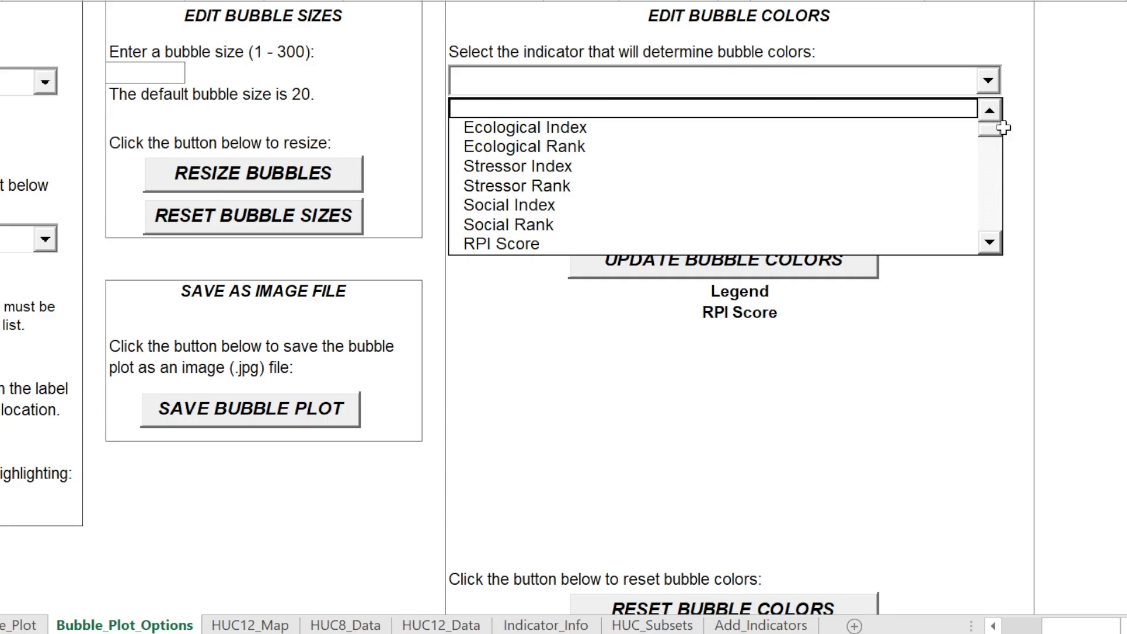
drag(996, 136, 995, 205)
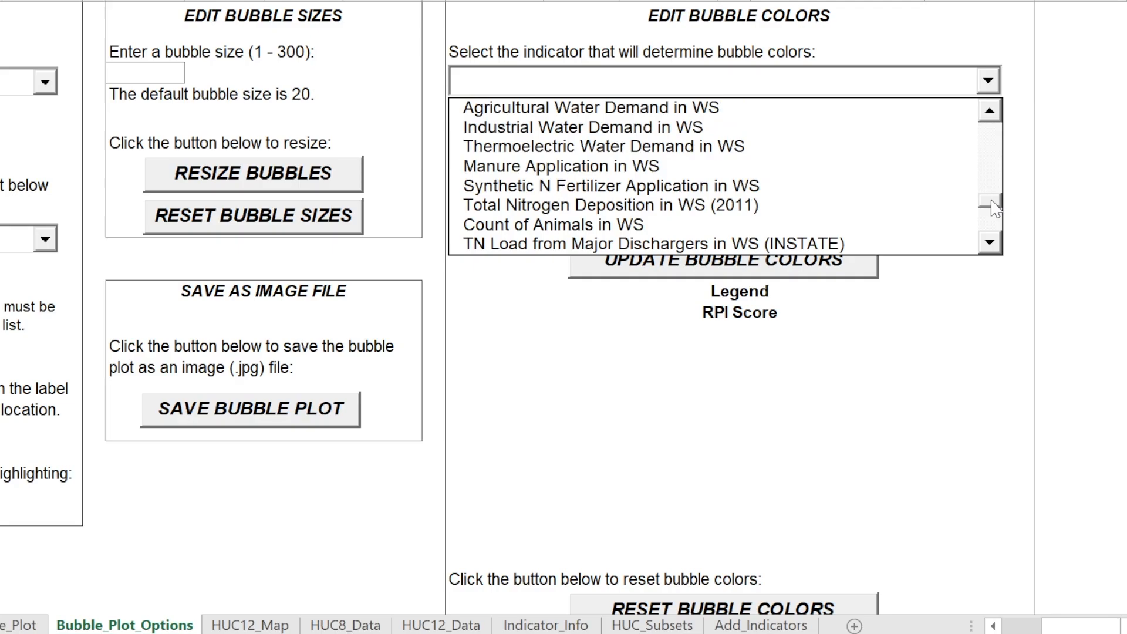
click(978, 319)
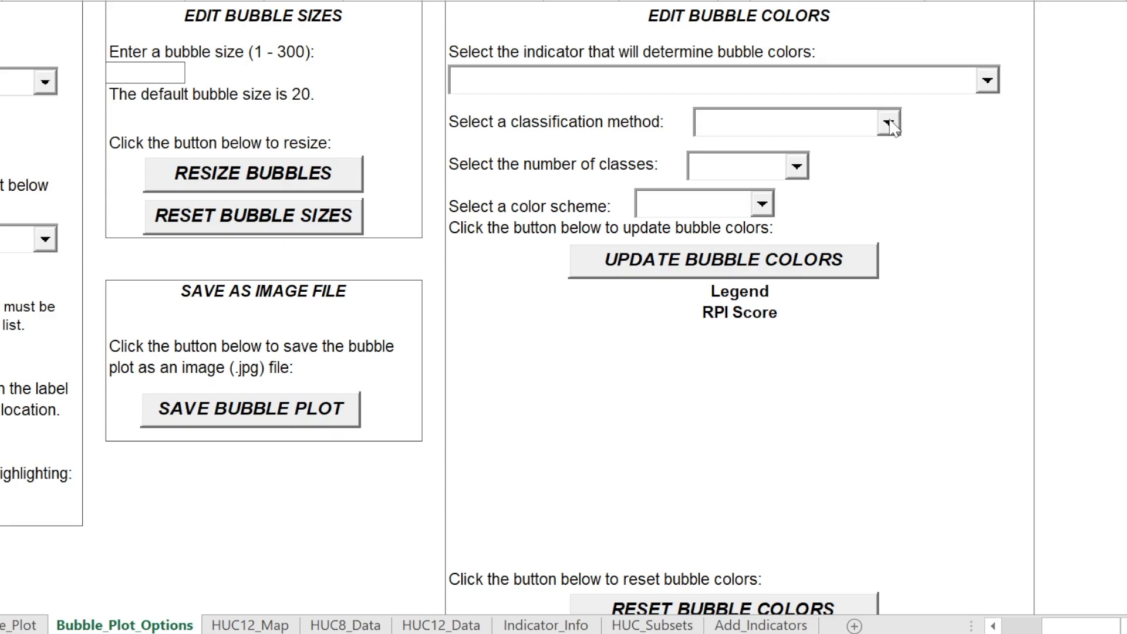
click(987, 82)
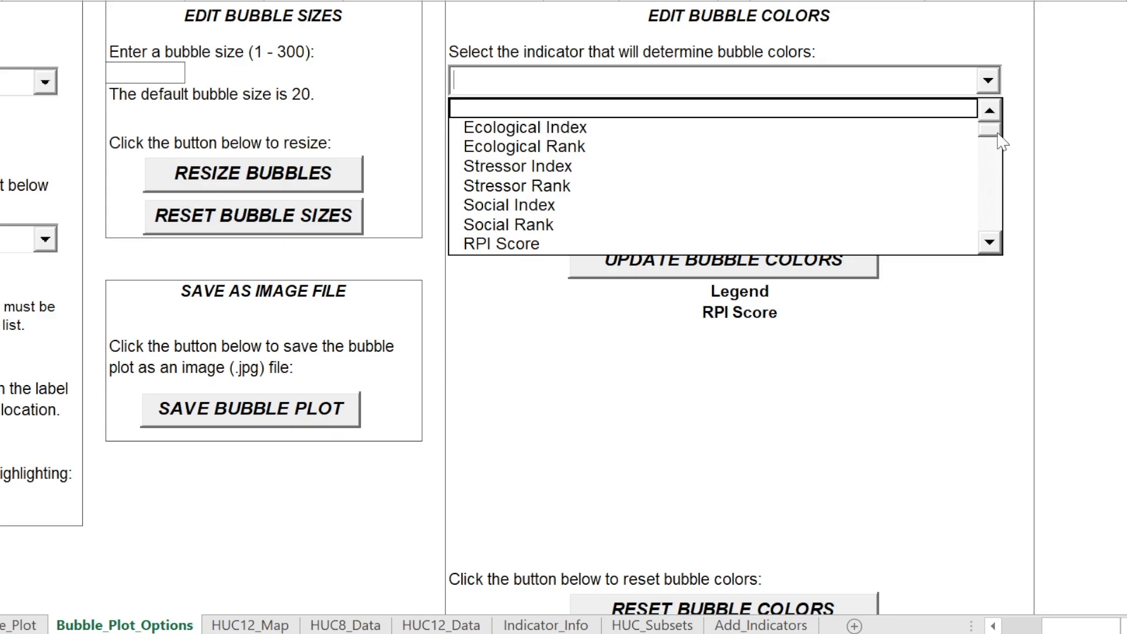
click(997, 250)
click(997, 249)
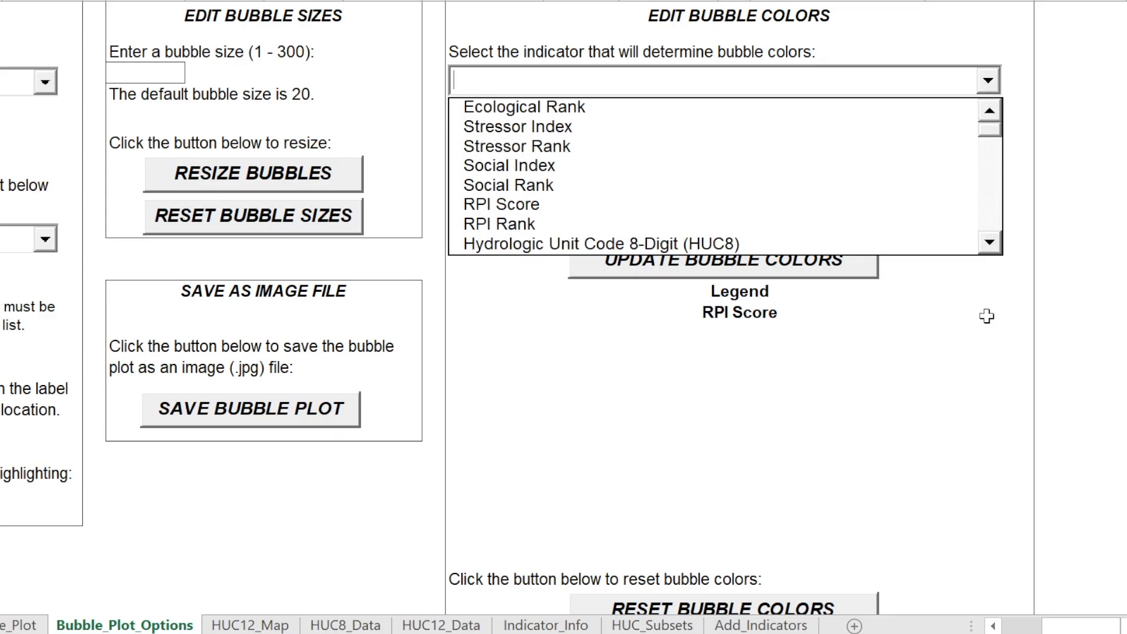
click(987, 316)
click(889, 123)
click(898, 142)
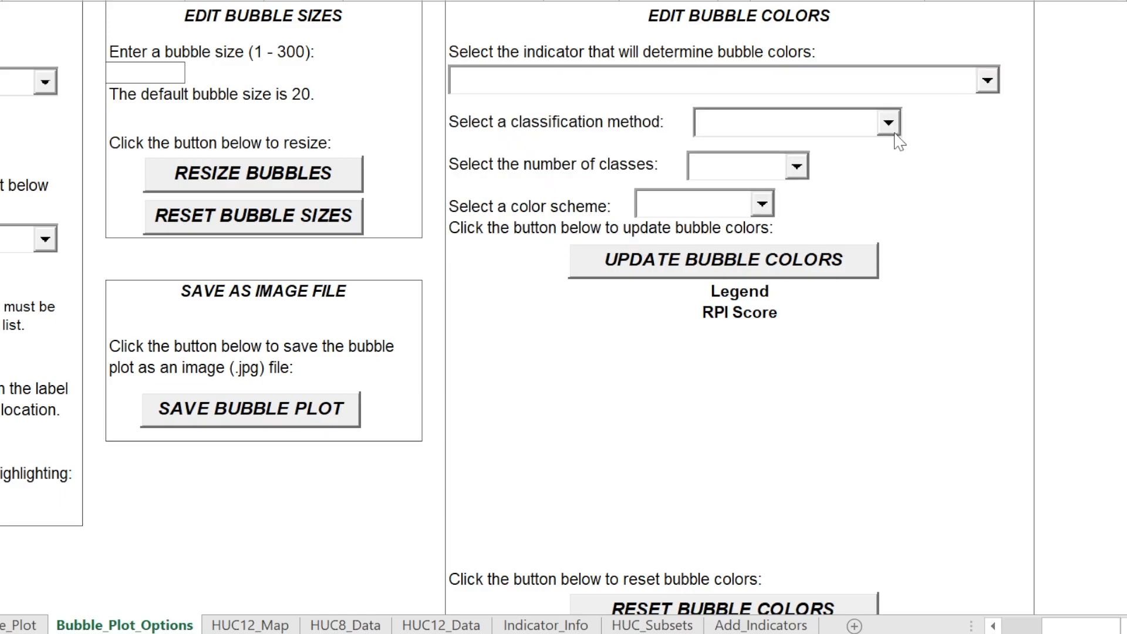
click(797, 167)
click(796, 167)
click(761, 204)
click(759, 204)
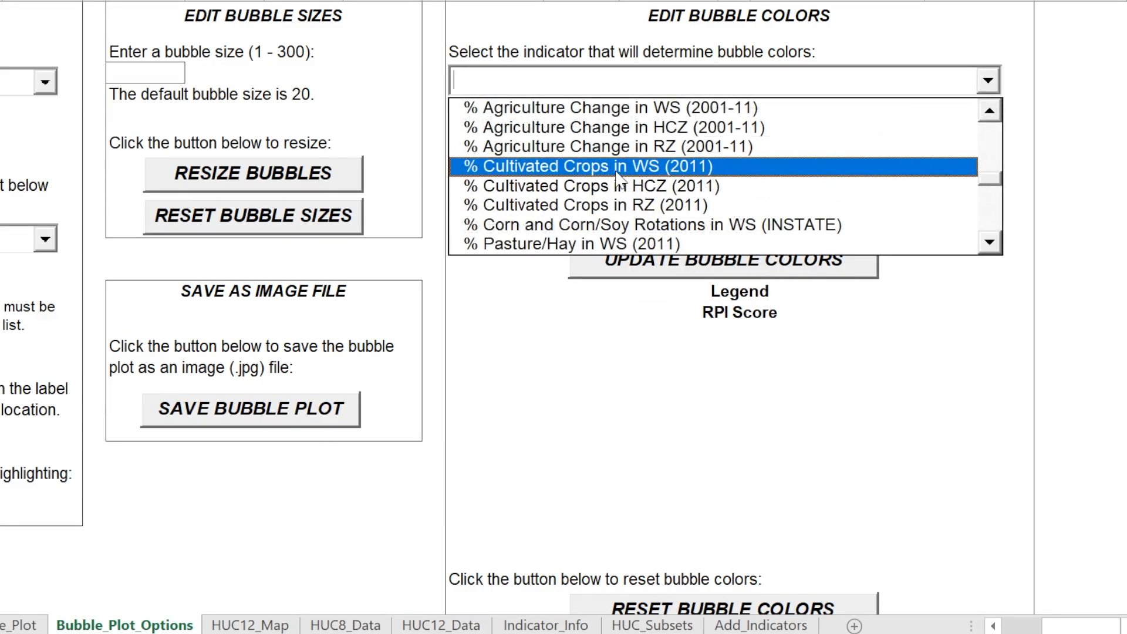
Base the bubble colors on % Cultivated Crops in WS (2011), using Equal-Interval Breaks and 4 classes
click(617, 169)
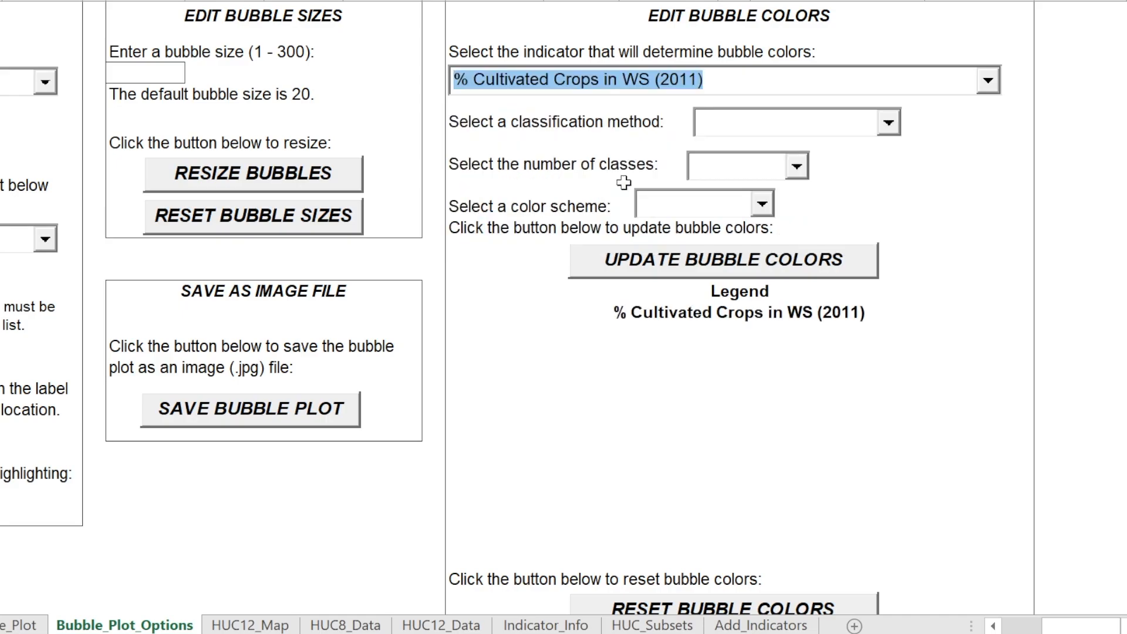
click(888, 122)
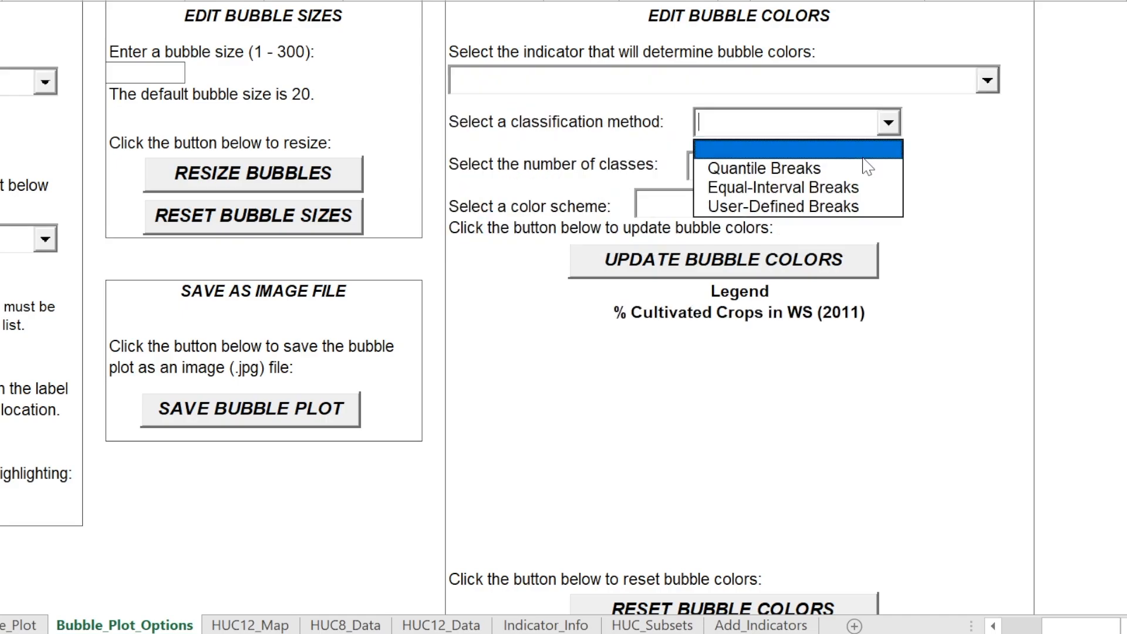
click(800, 187)
click(802, 169)
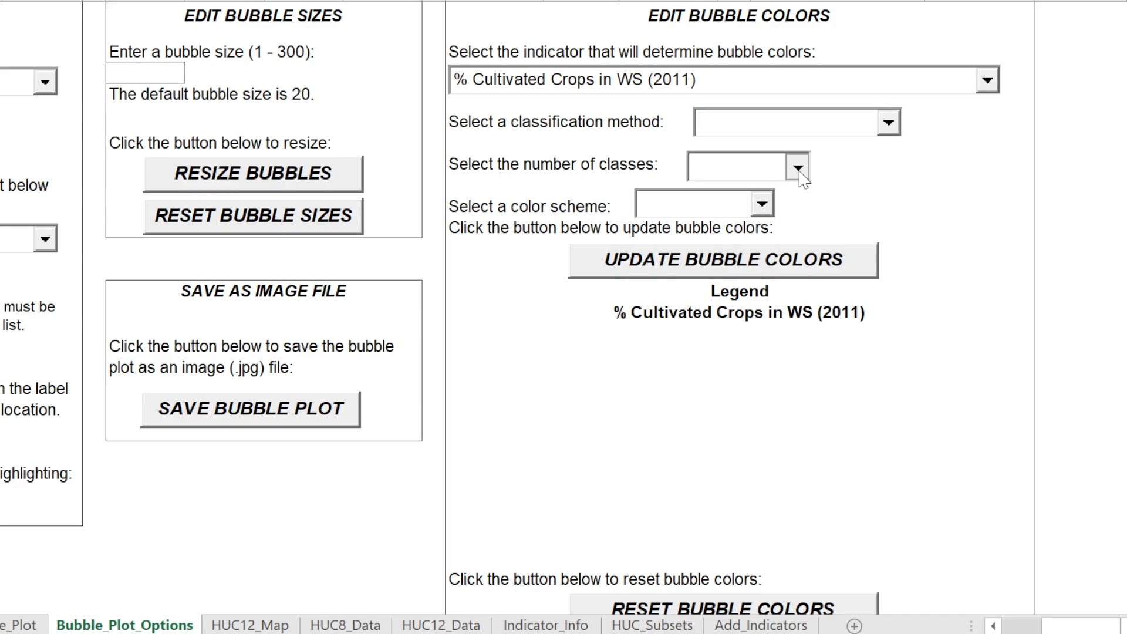
click(704, 253)
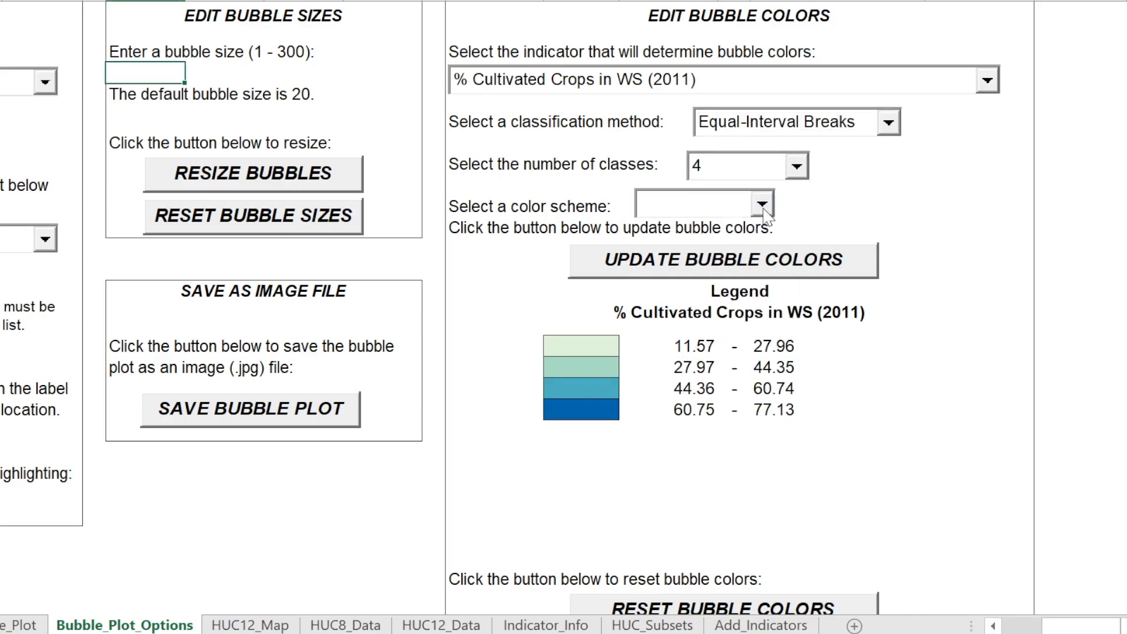
Choose the Green color scheme and update the bubble colors
click(761, 205)
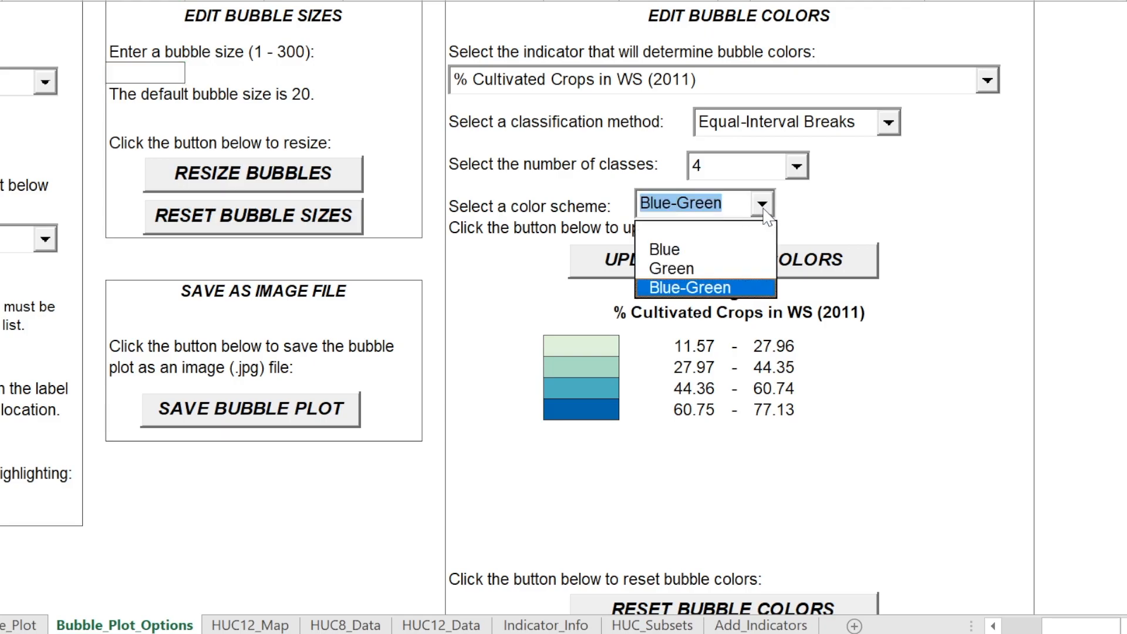
click(690, 262)
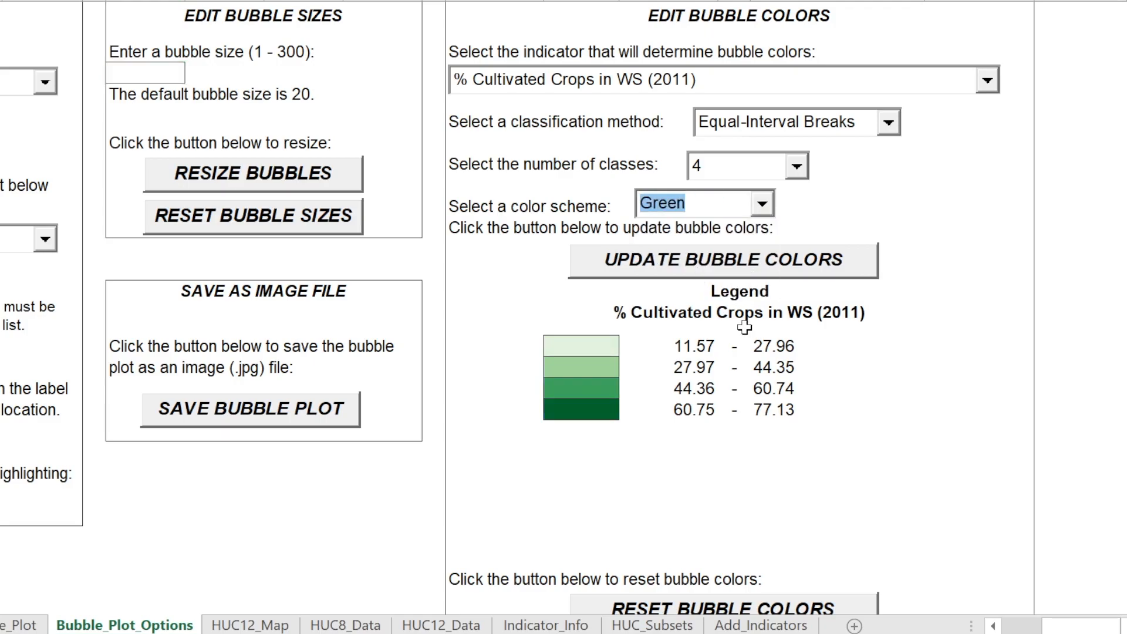
click(734, 271)
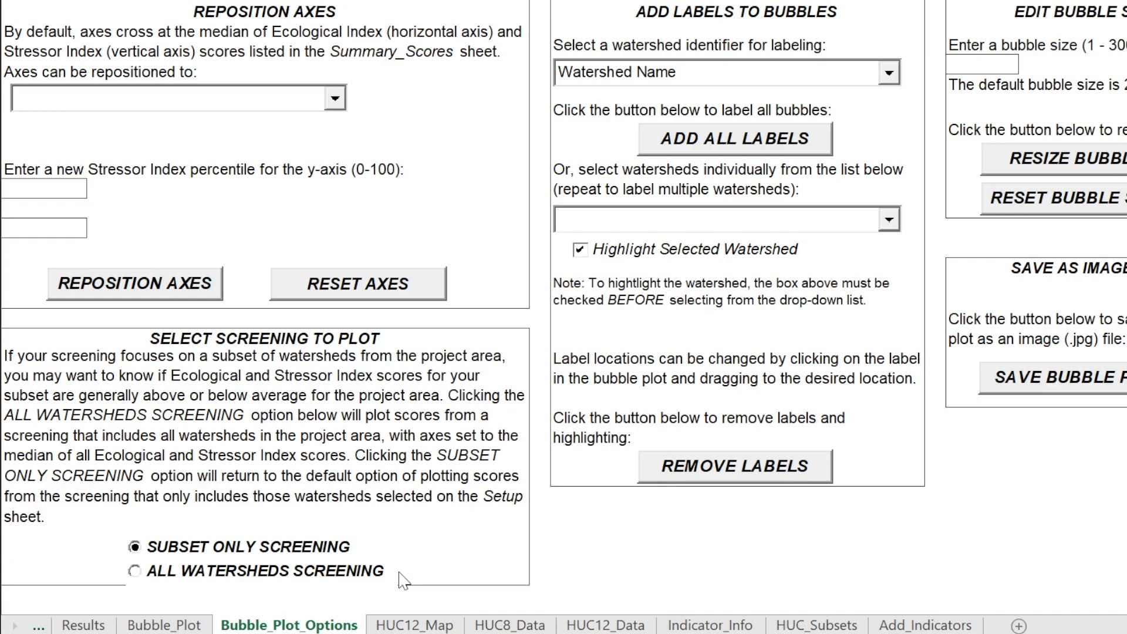
Inspect the recolored bubbles in the subset-only bubble plot and set the plotted screening to All Watersheds Screening
click(135, 573)
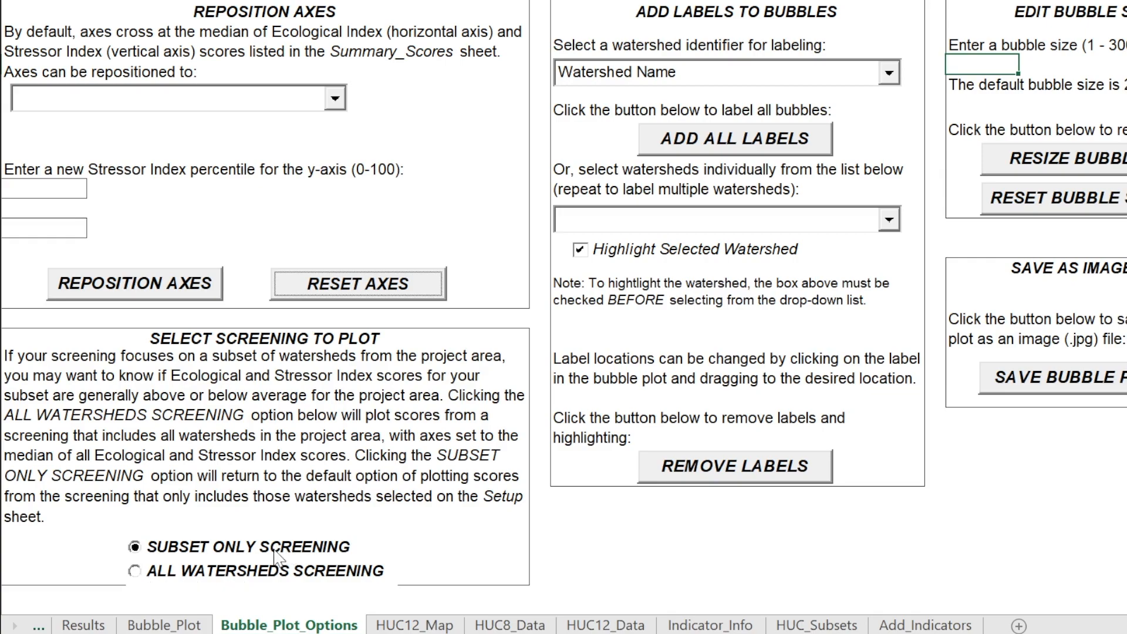
click(165, 626)
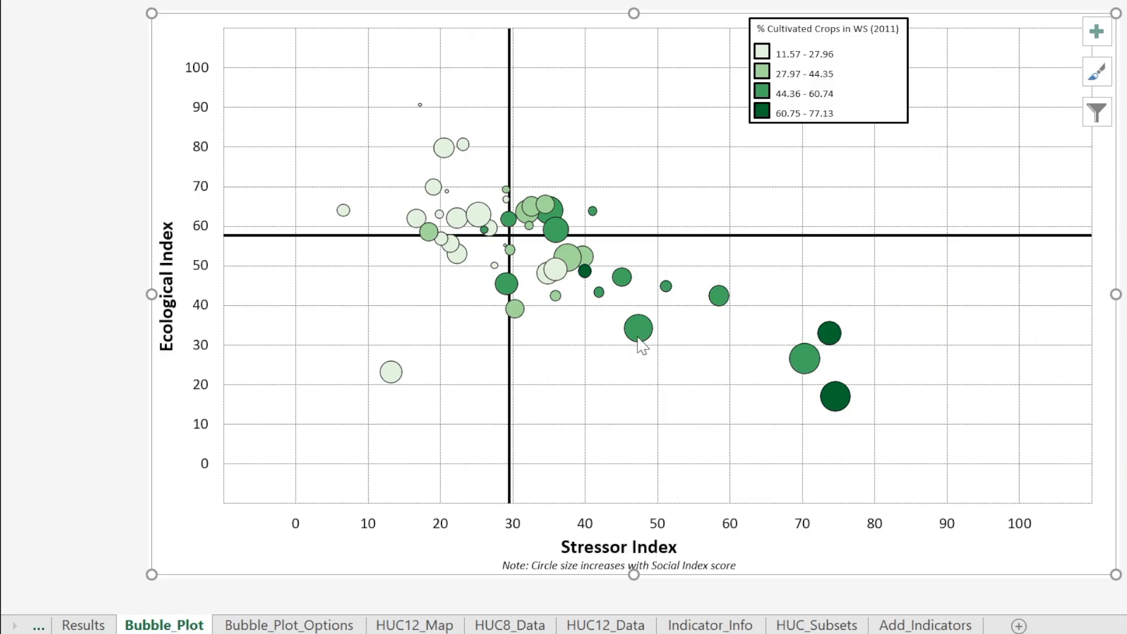
mouse_move(635, 333)
mouse_move(845, 412)
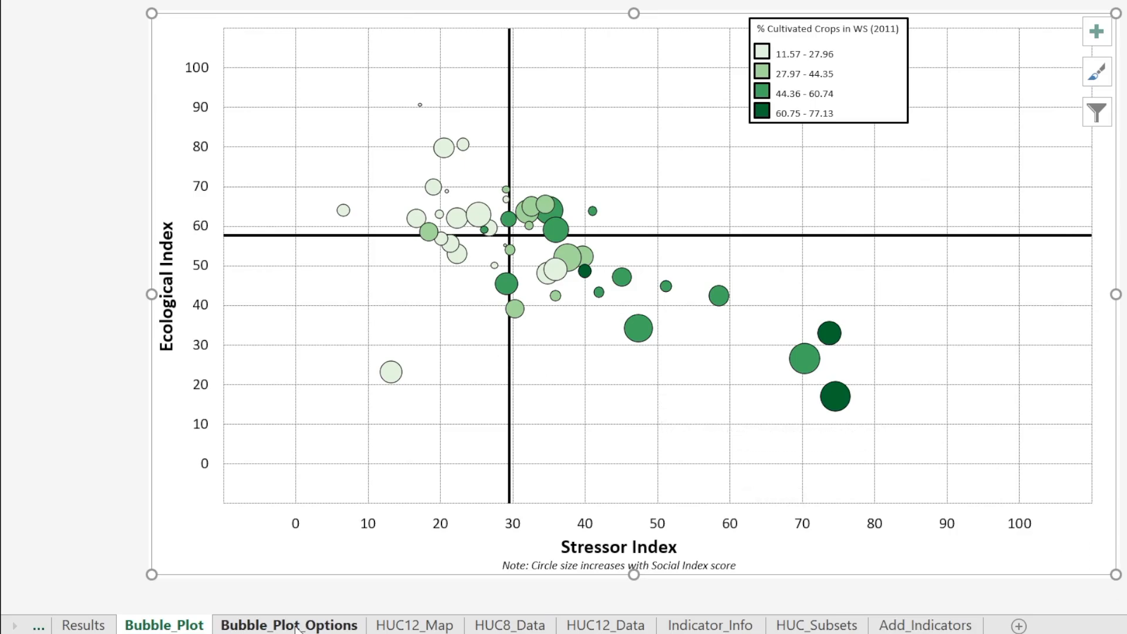
click(295, 625)
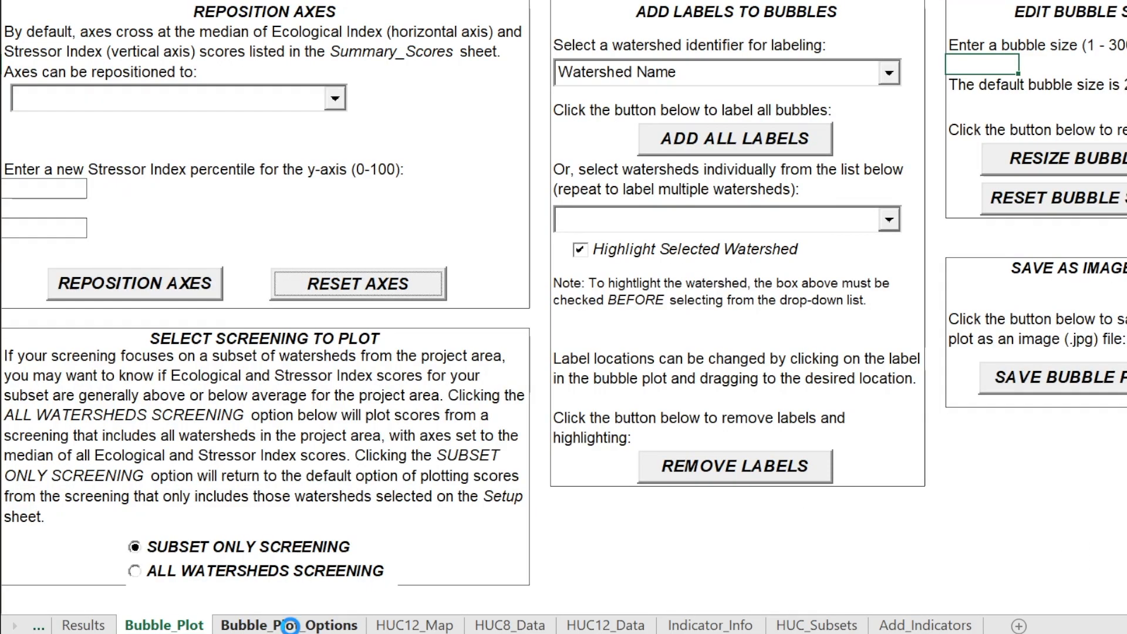
click(134, 571)
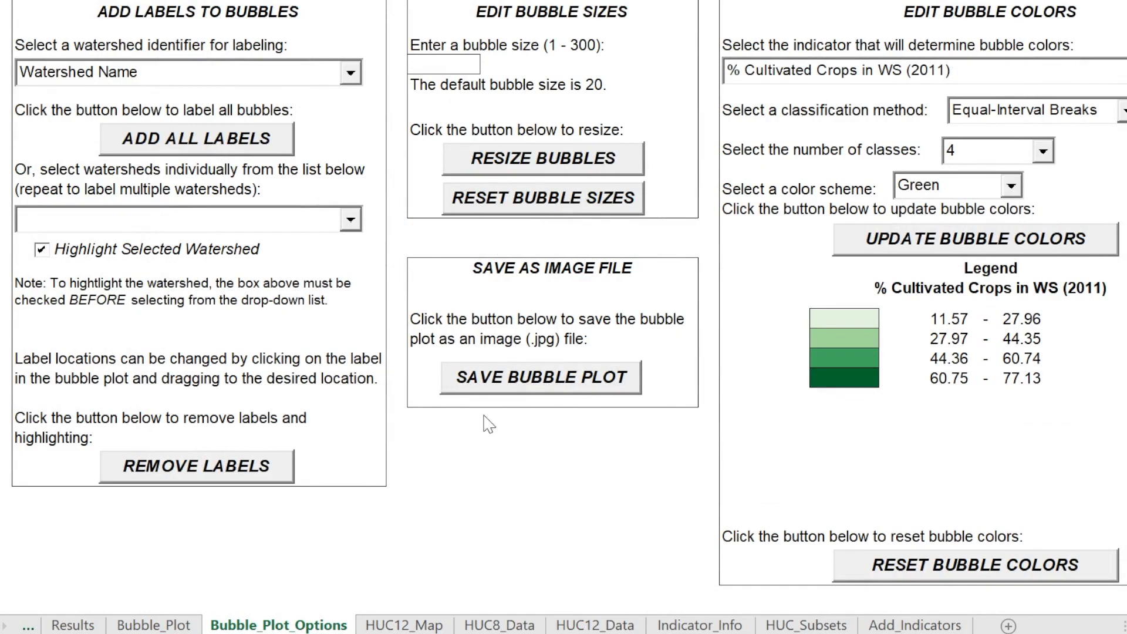
Save the bubble plot as a JPG image named BP OPTIONS DEMO and check the exported files in the RPS VIDEO TOOLS folder
click(540, 386)
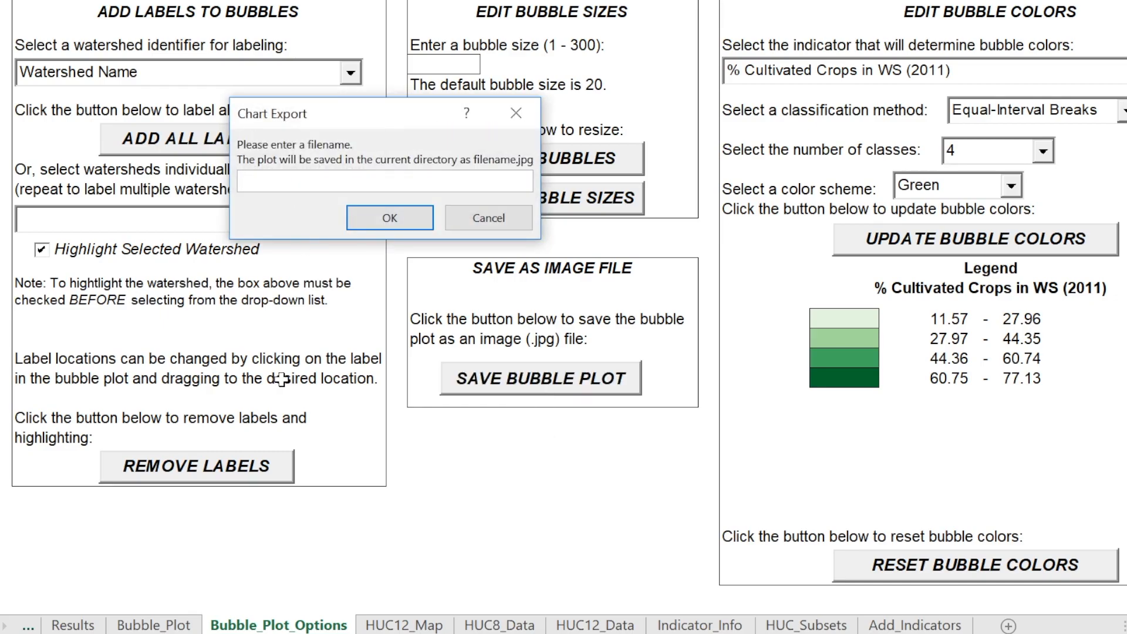
text(BP OPTIONS DEMO)
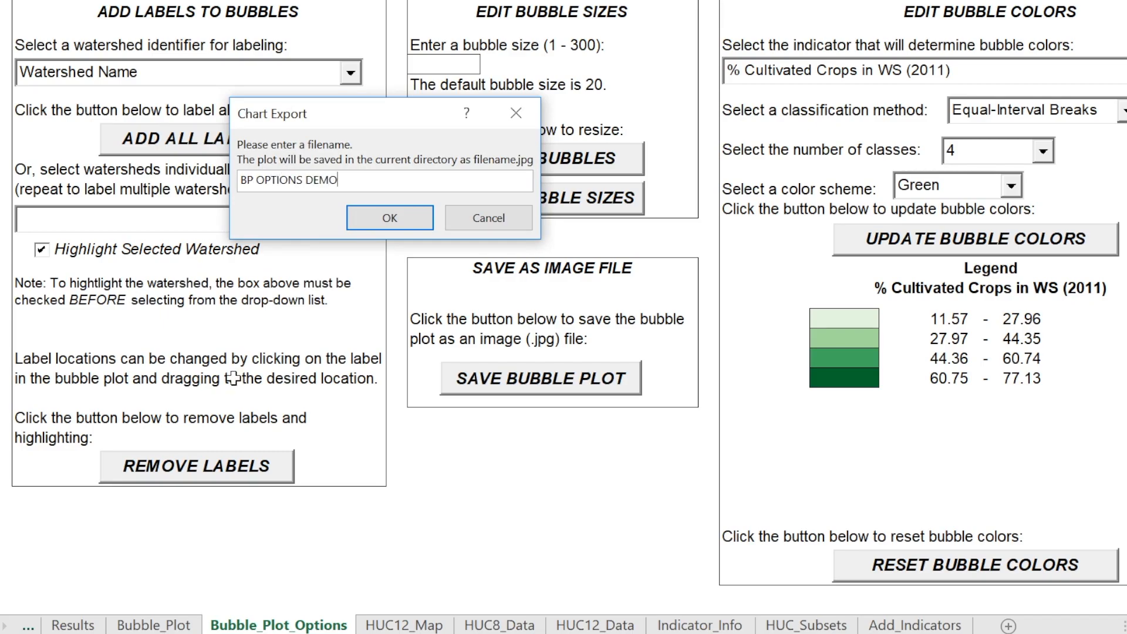
click(371, 226)
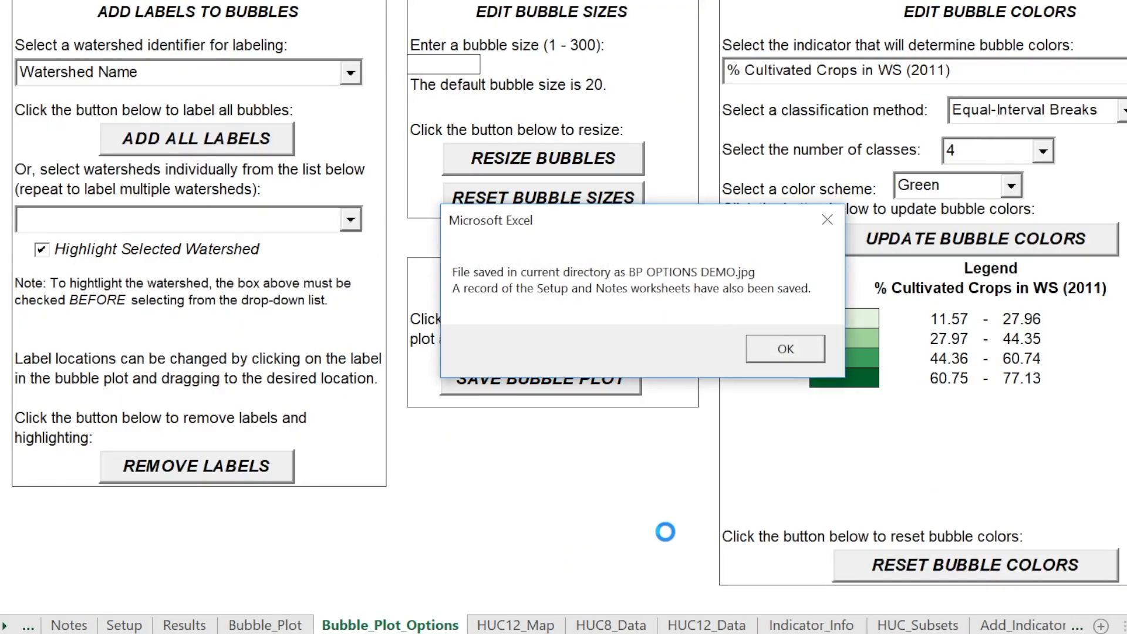
click(785, 351)
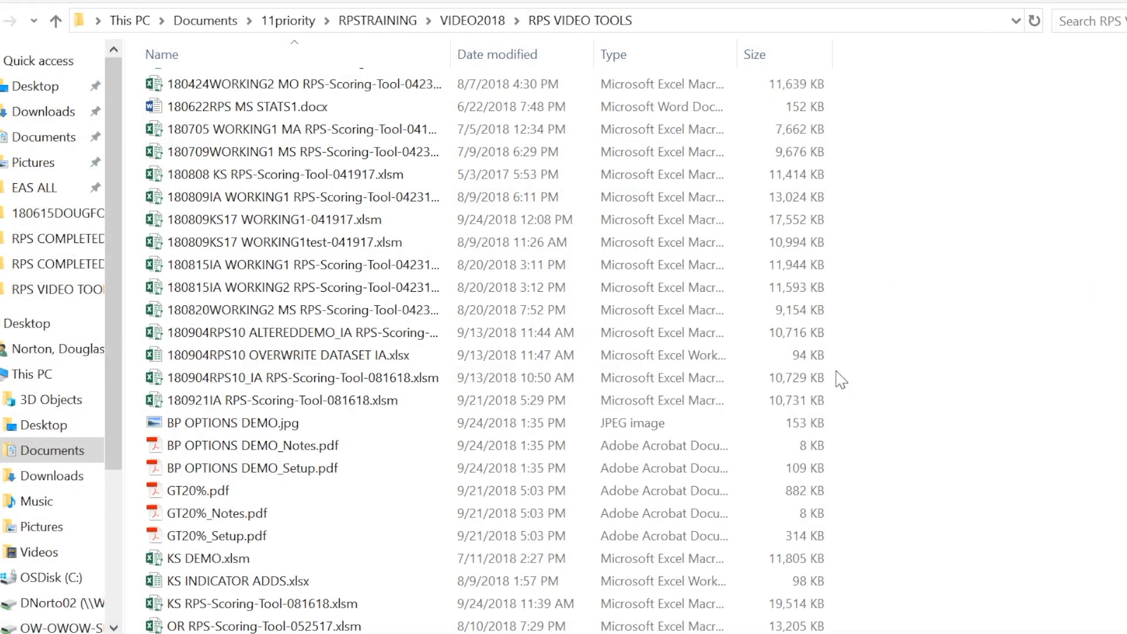
scroll(226, 411, down, 1)
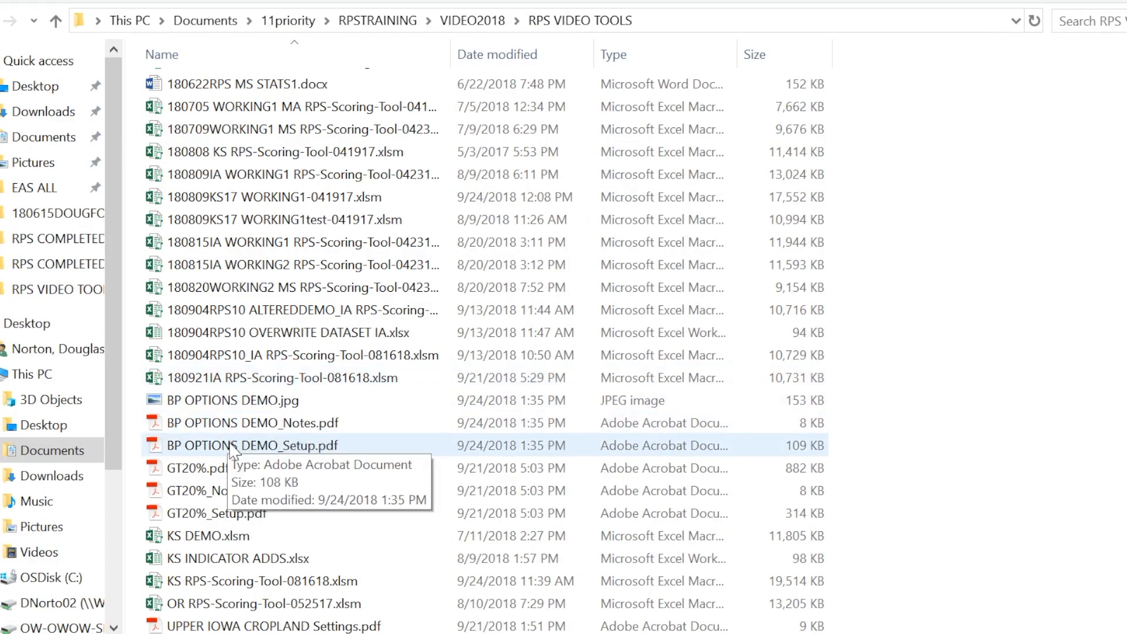